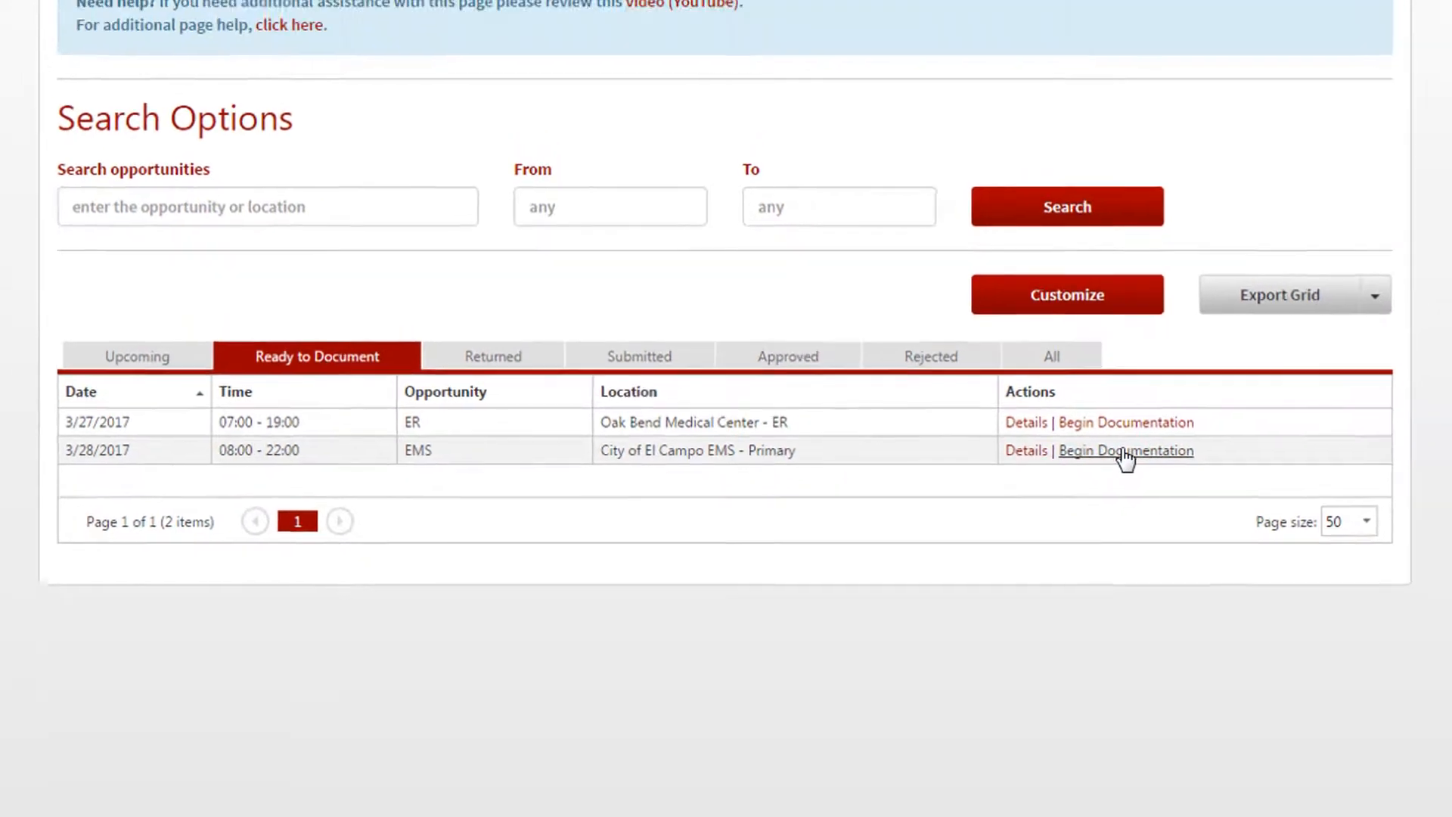
- Begin documenting the 3/28/2017 EMS clinical at City of El Campo EMS and open its preceptor selection
{"action": "left_click", "coordinate": [1139, 428]}
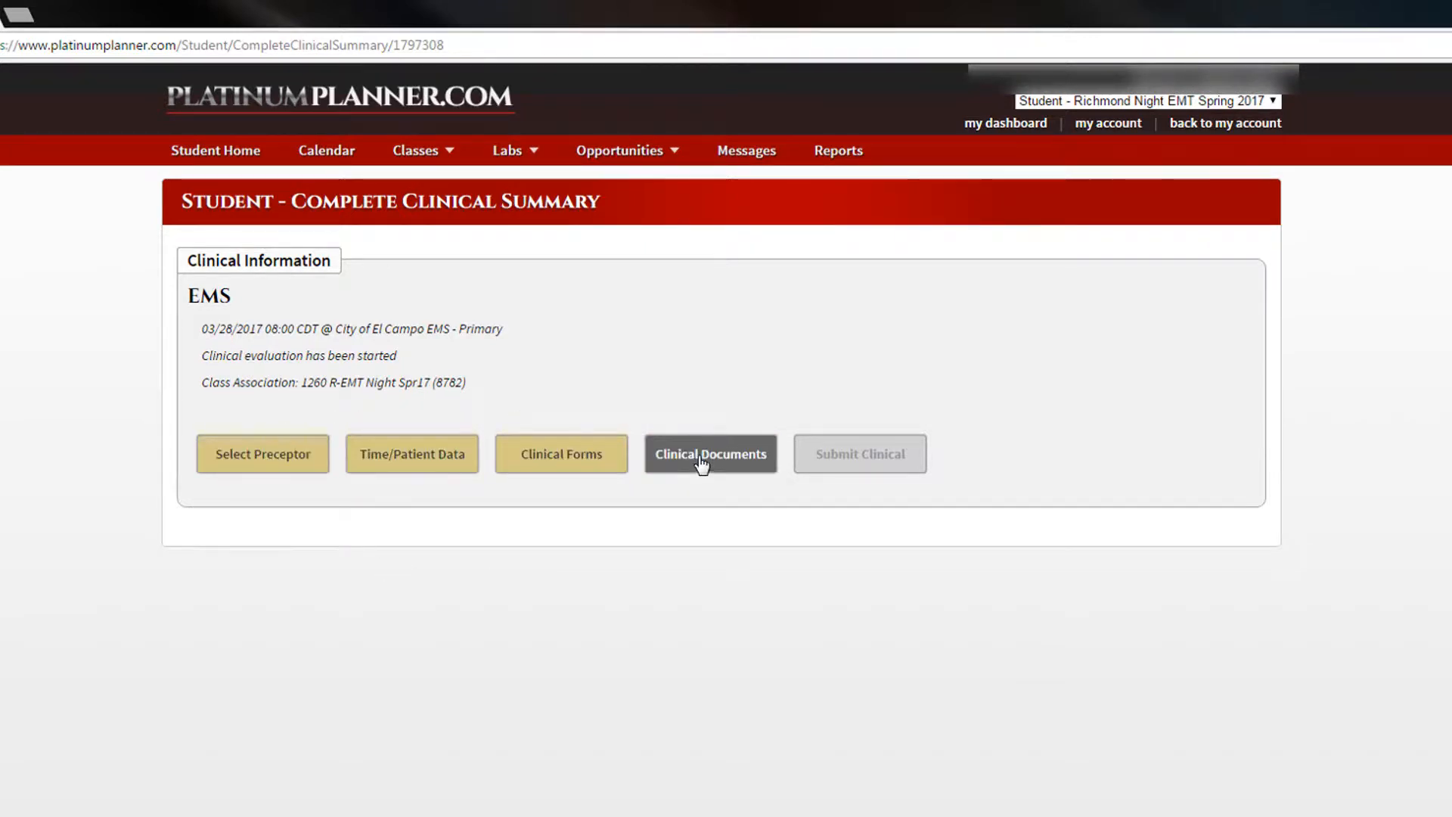
{"action": "left_click", "coordinate": [309, 469]}
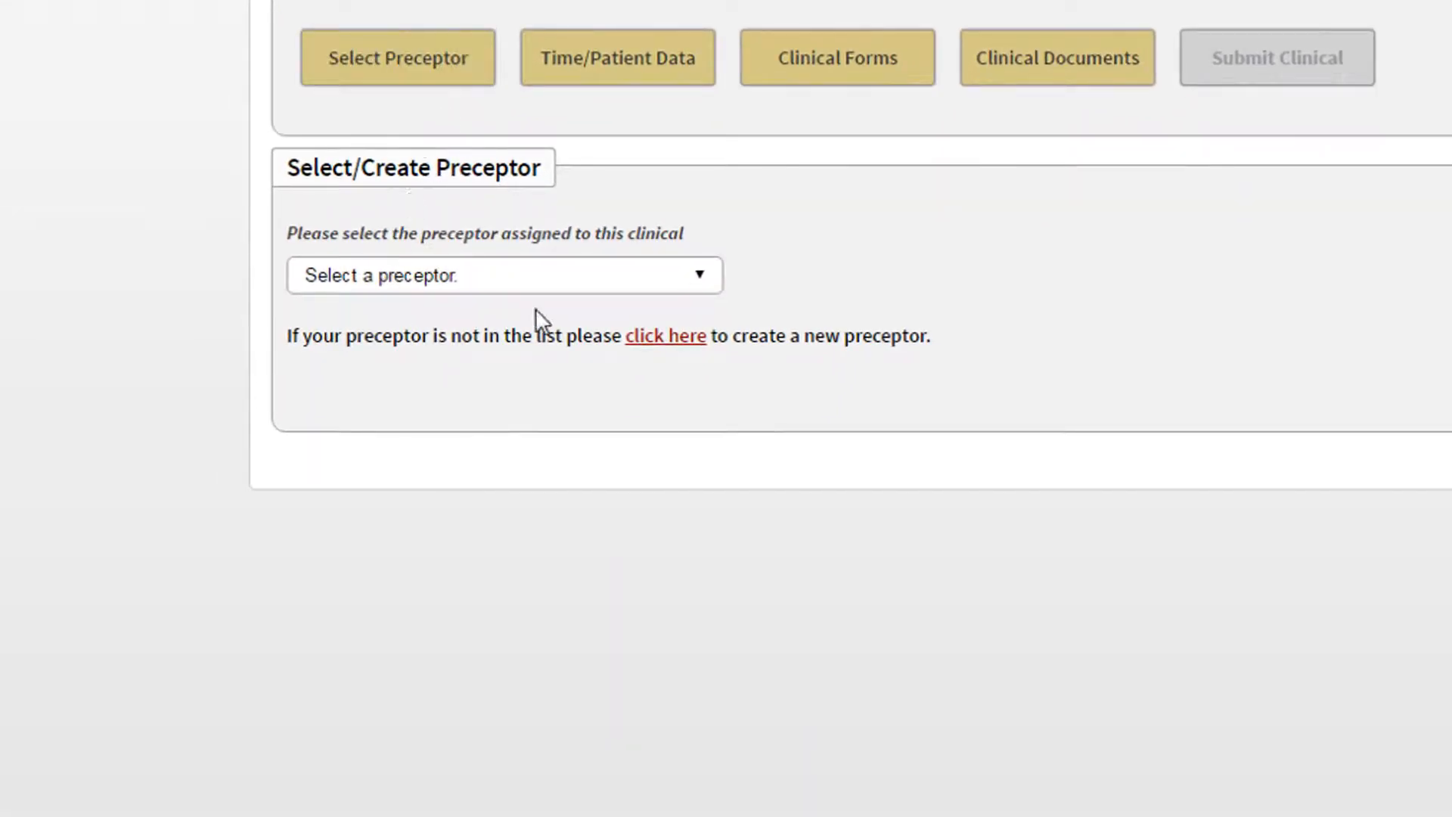
{"action": "left_click", "coordinate": [626, 280]}
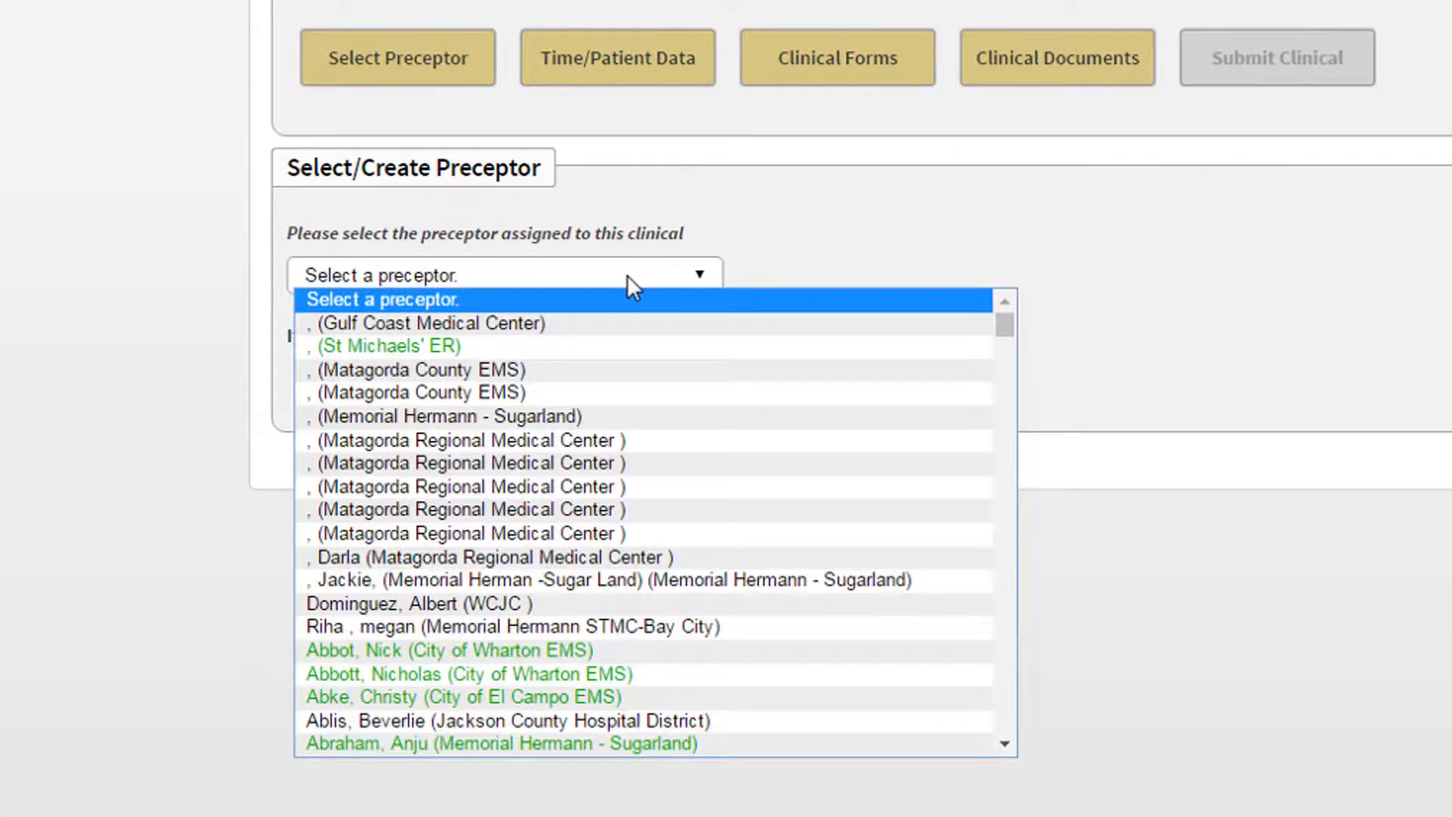
{"action": "scroll", "coordinate": [538, 644], "scroll_direction": "down", "scroll_amount": 20}
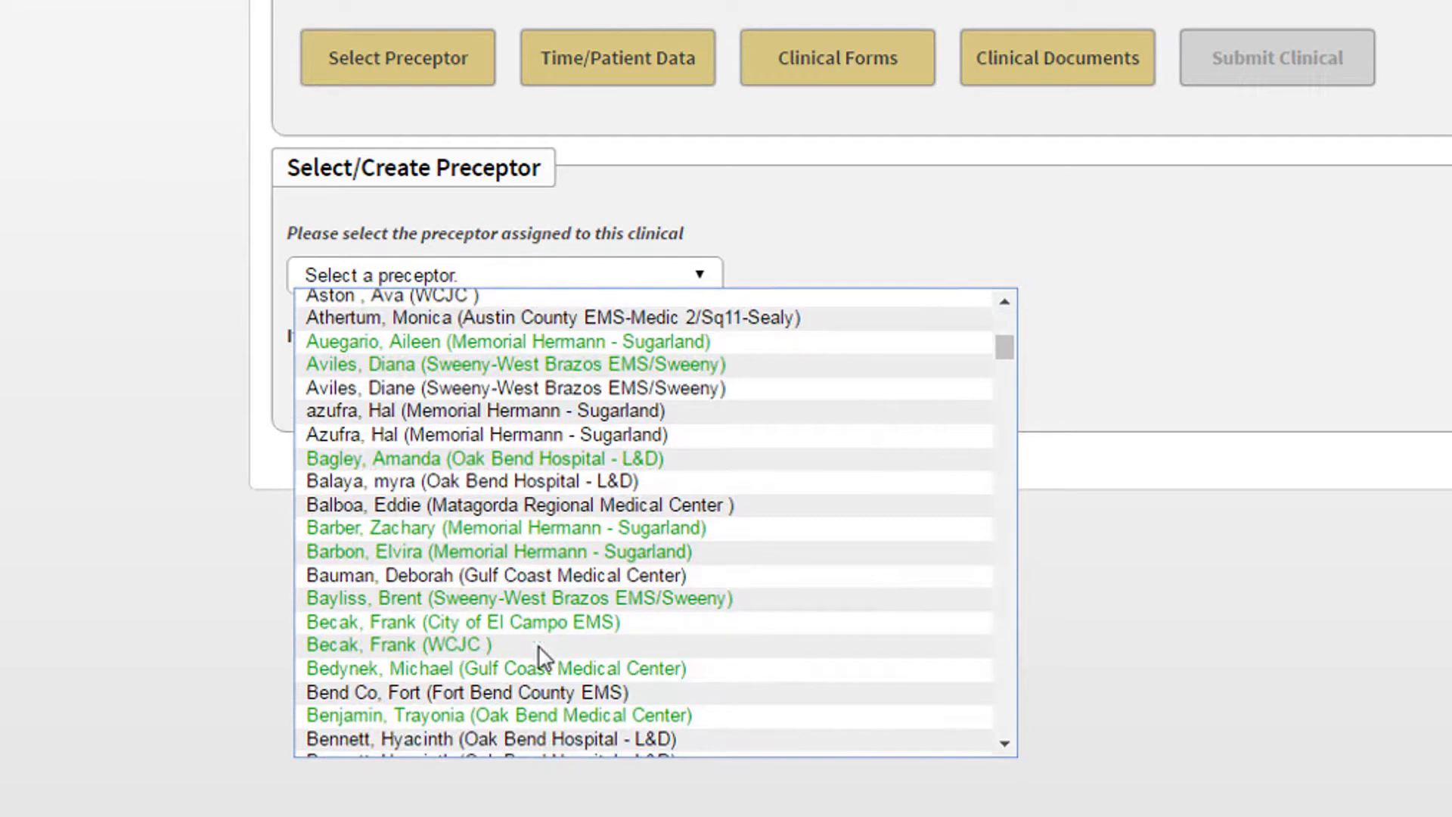
{"action": "scroll", "coordinate": [546, 611], "scroll_direction": "down", "scroll_amount": 4}
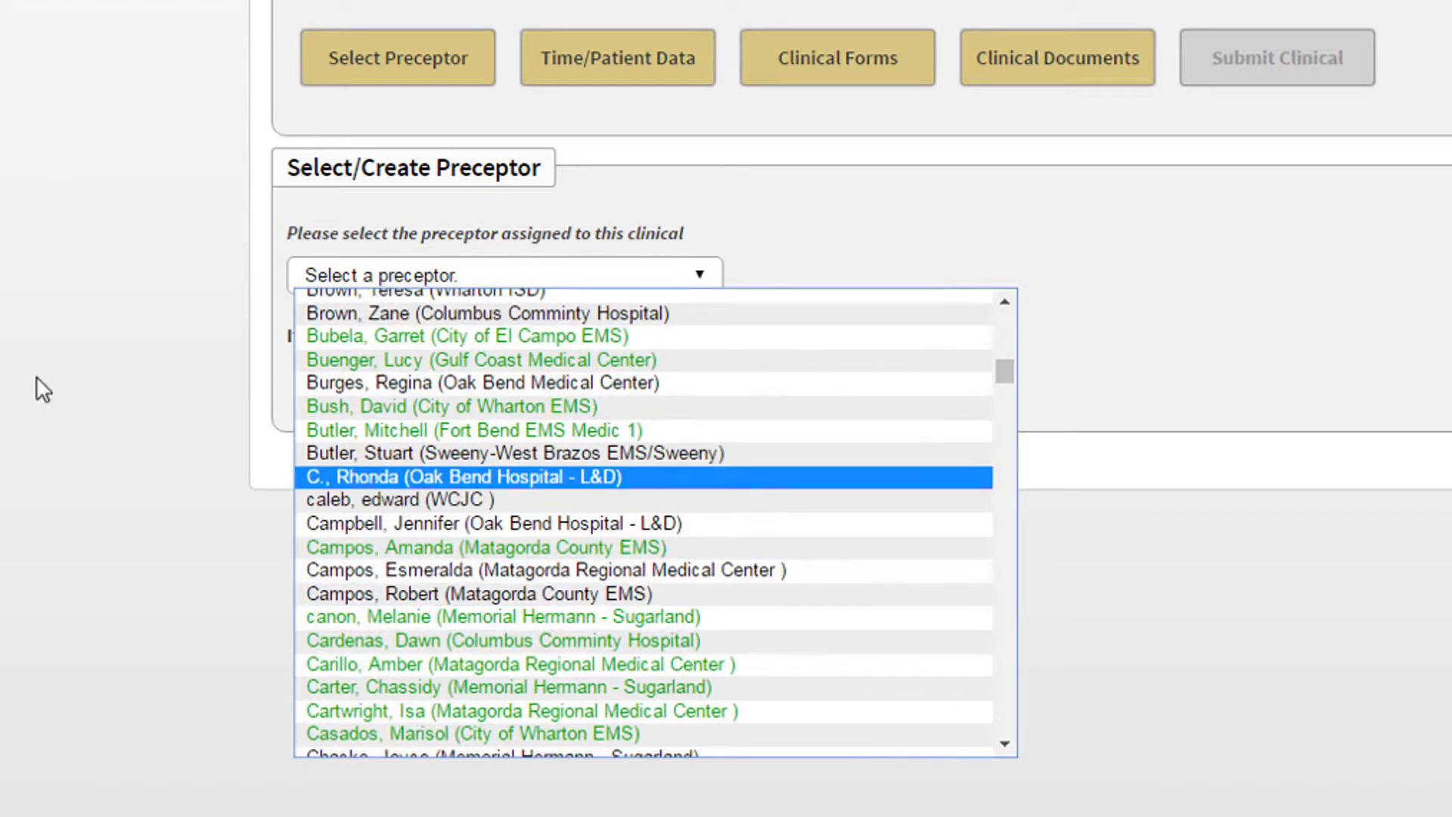
{"action": "left_click", "coordinate": [37, 372]}
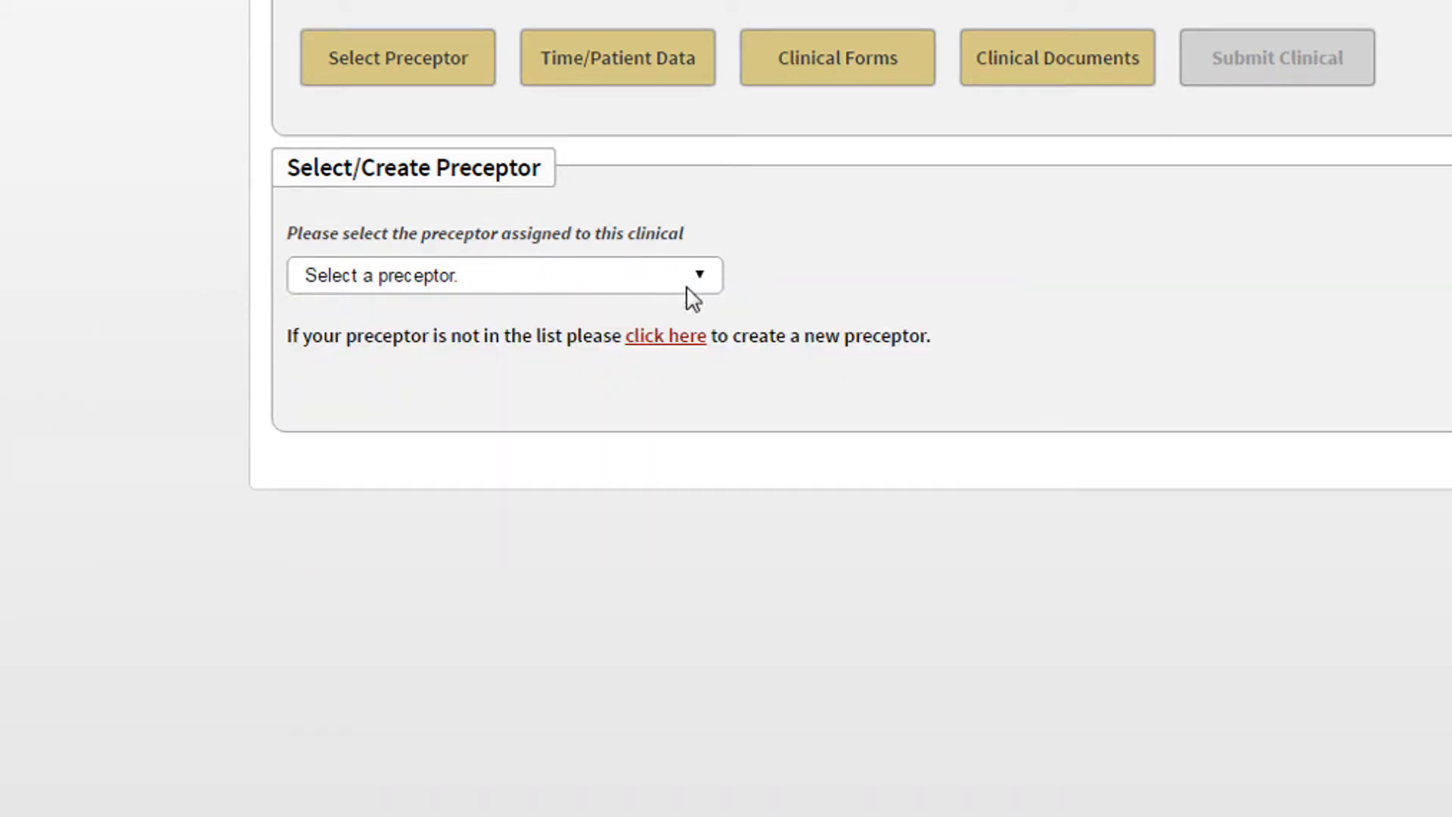
{"action": "left_click", "coordinate": [681, 336]}
- Assign the first City of El Campo EMS preceptor whose surname starts with B and save the selection
{"action": "left_click", "coordinate": [704, 276]}
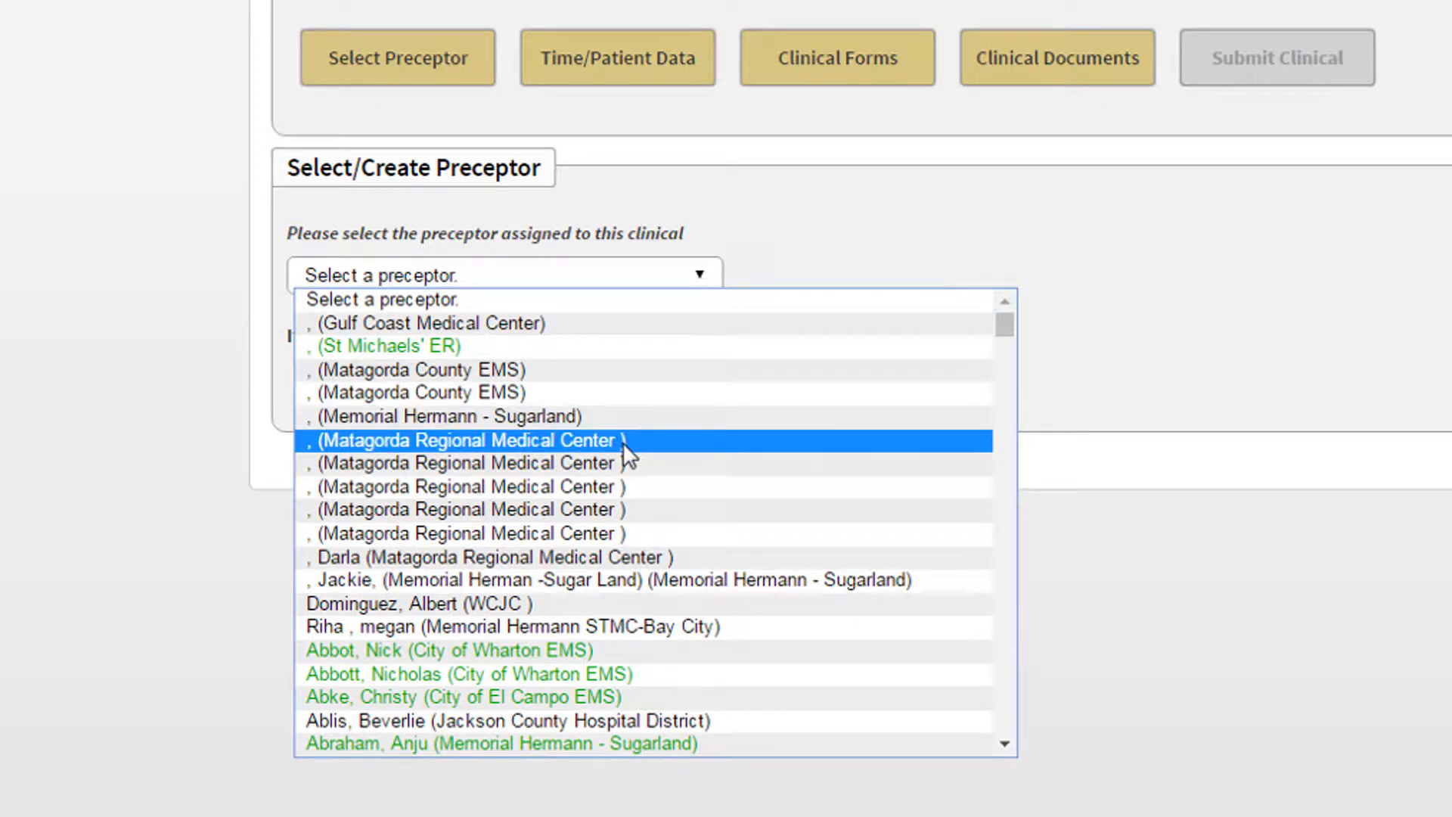
{"action": "key", "text": "b"}
{"action": "scroll", "coordinate": [624, 443], "scroll_direction": "down", "scroll_amount": 4}
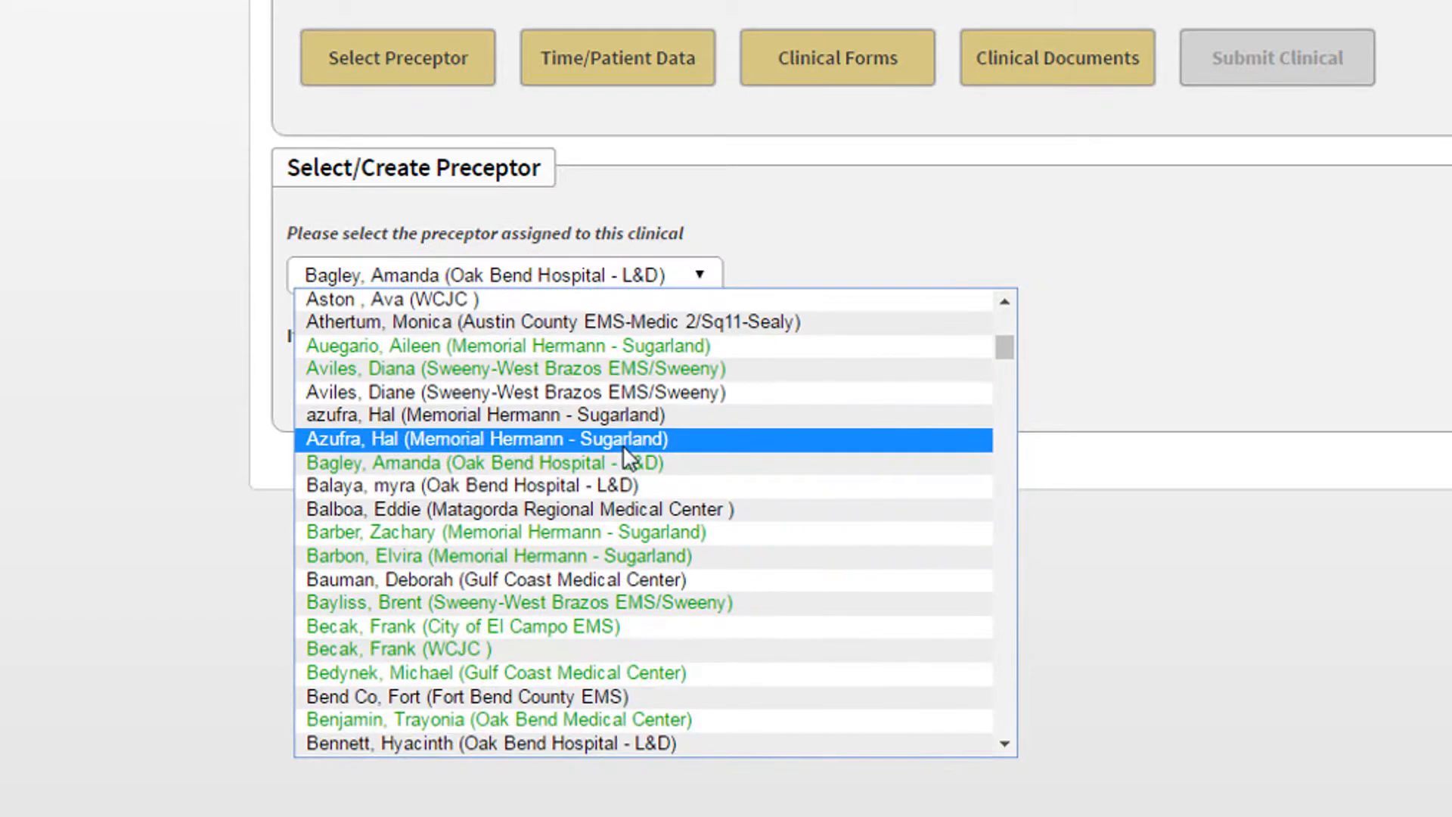
{"action": "left_click", "coordinate": [557, 626]}
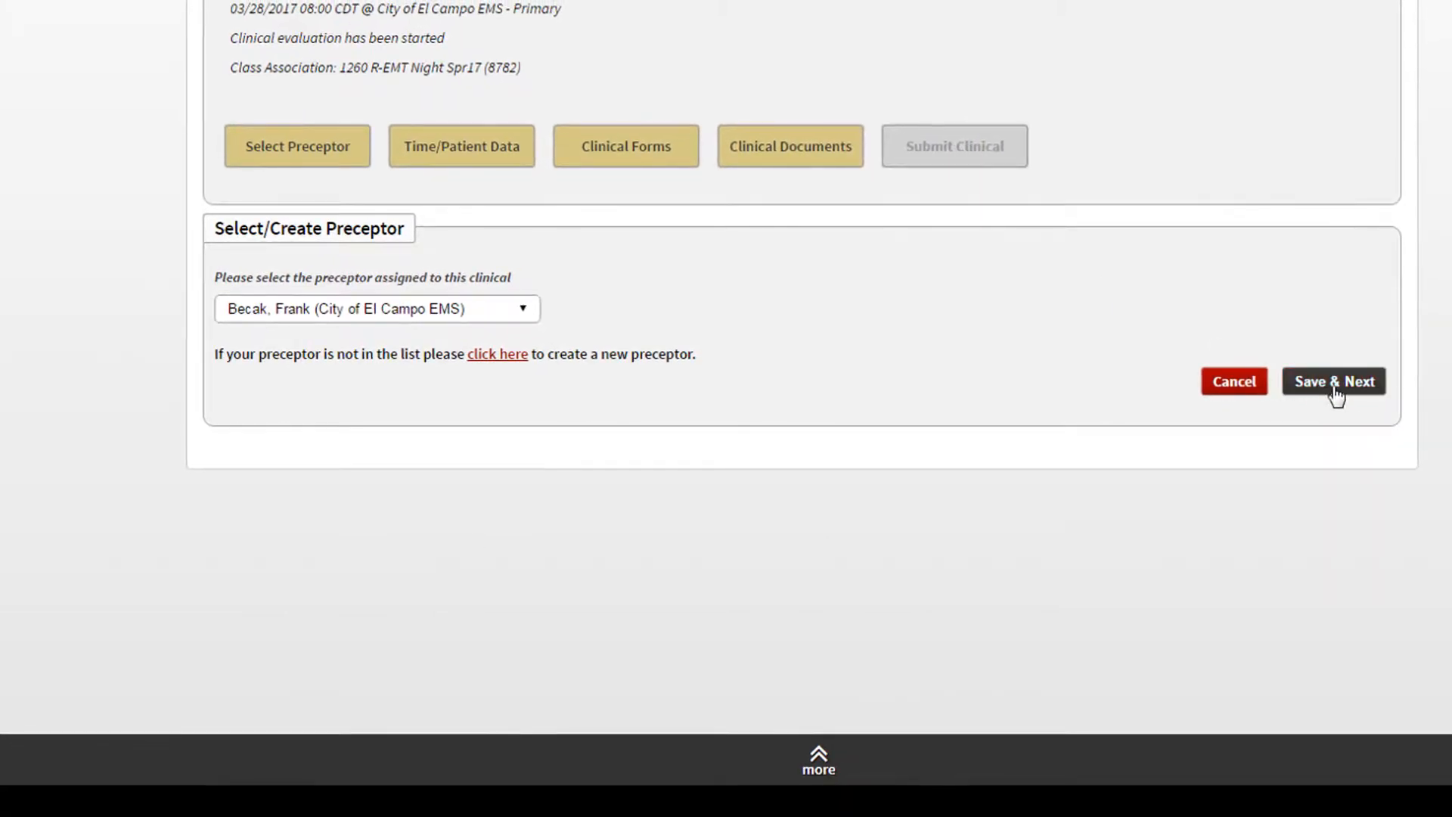
{"action": "left_click", "coordinate": [1351, 397]}
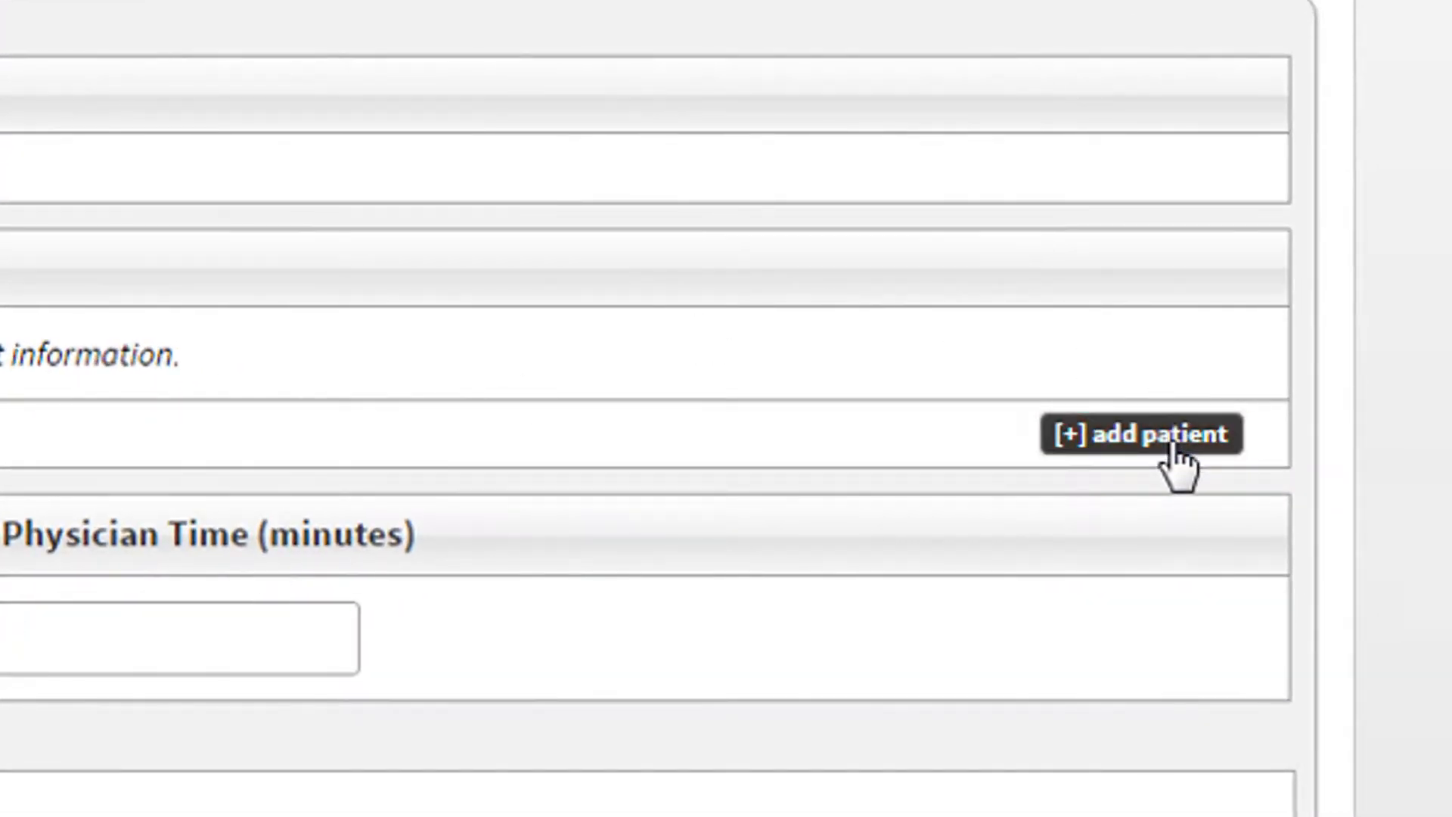
- Add a new patient to the clinical with an age of 46 years and sex Female
{"action": "left_click", "coordinate": [1174, 447]}
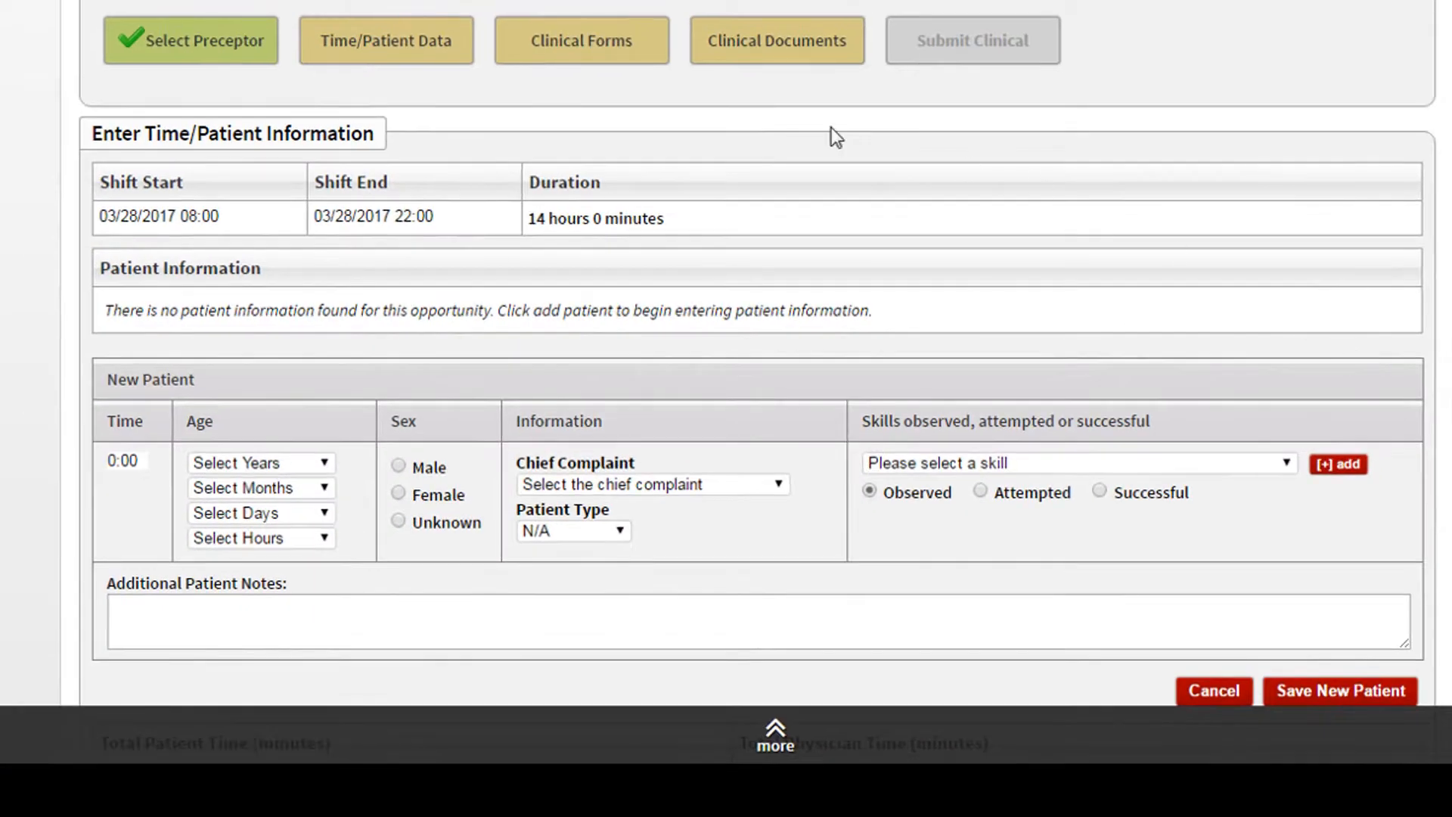
{"action": "scroll", "coordinate": [360, 330], "scroll_direction": "down", "scroll_amount": 2}
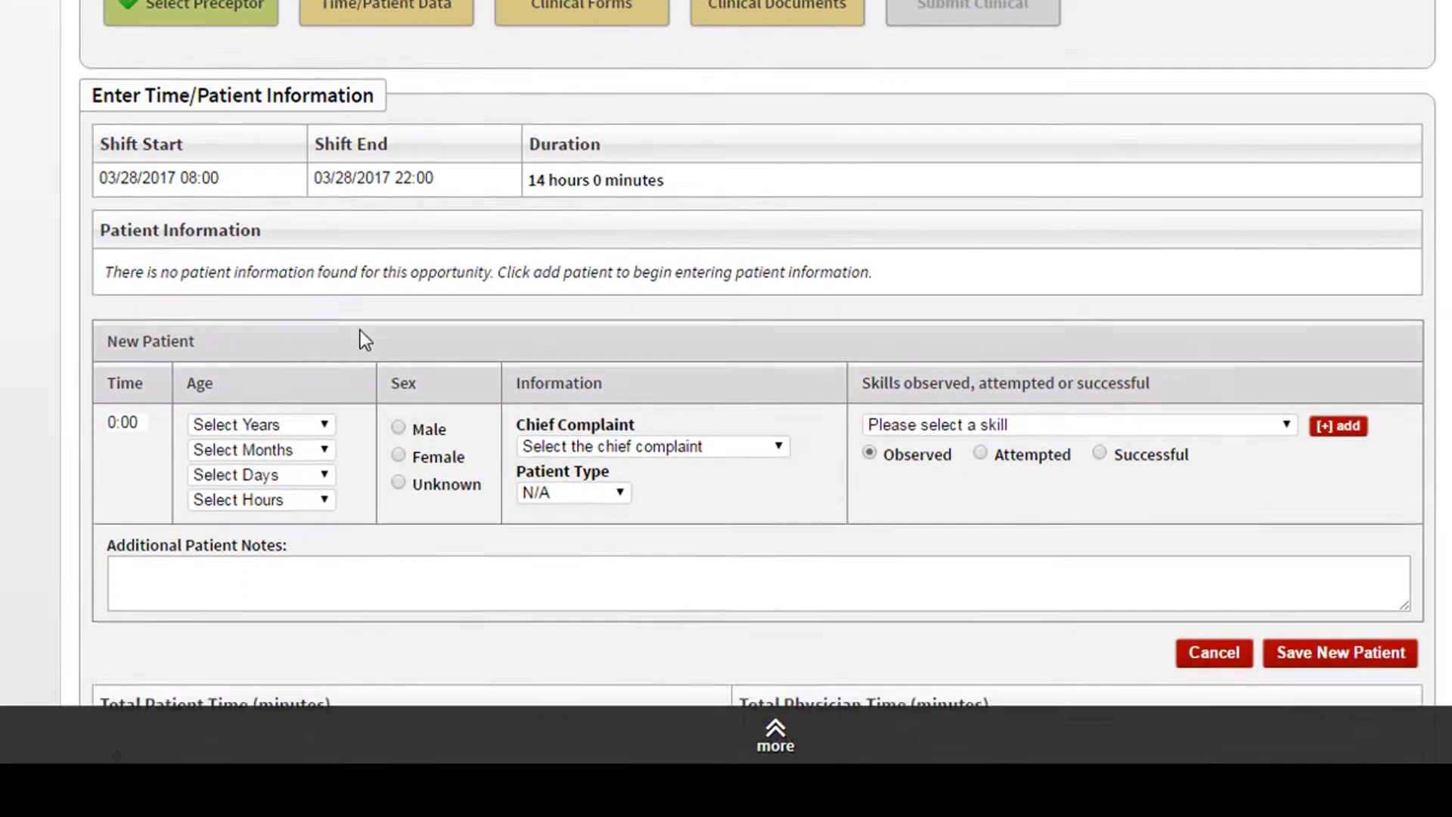
{"action": "left_click", "coordinate": [330, 345]}
{"action": "scroll", "coordinate": [284, 481], "scroll_direction": "down", "scroll_amount": 10}
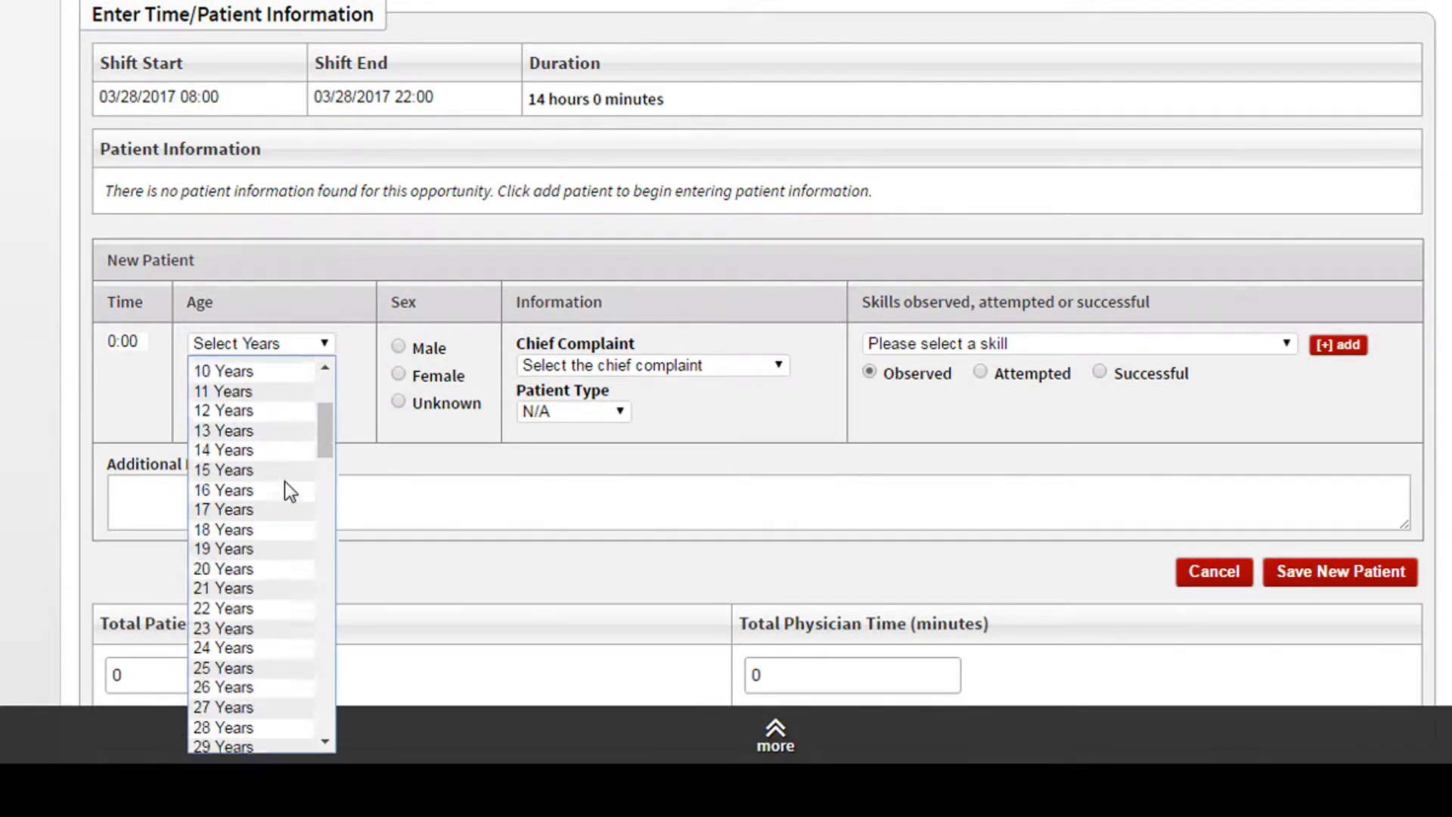
{"action": "left_click", "coordinate": [267, 559]}
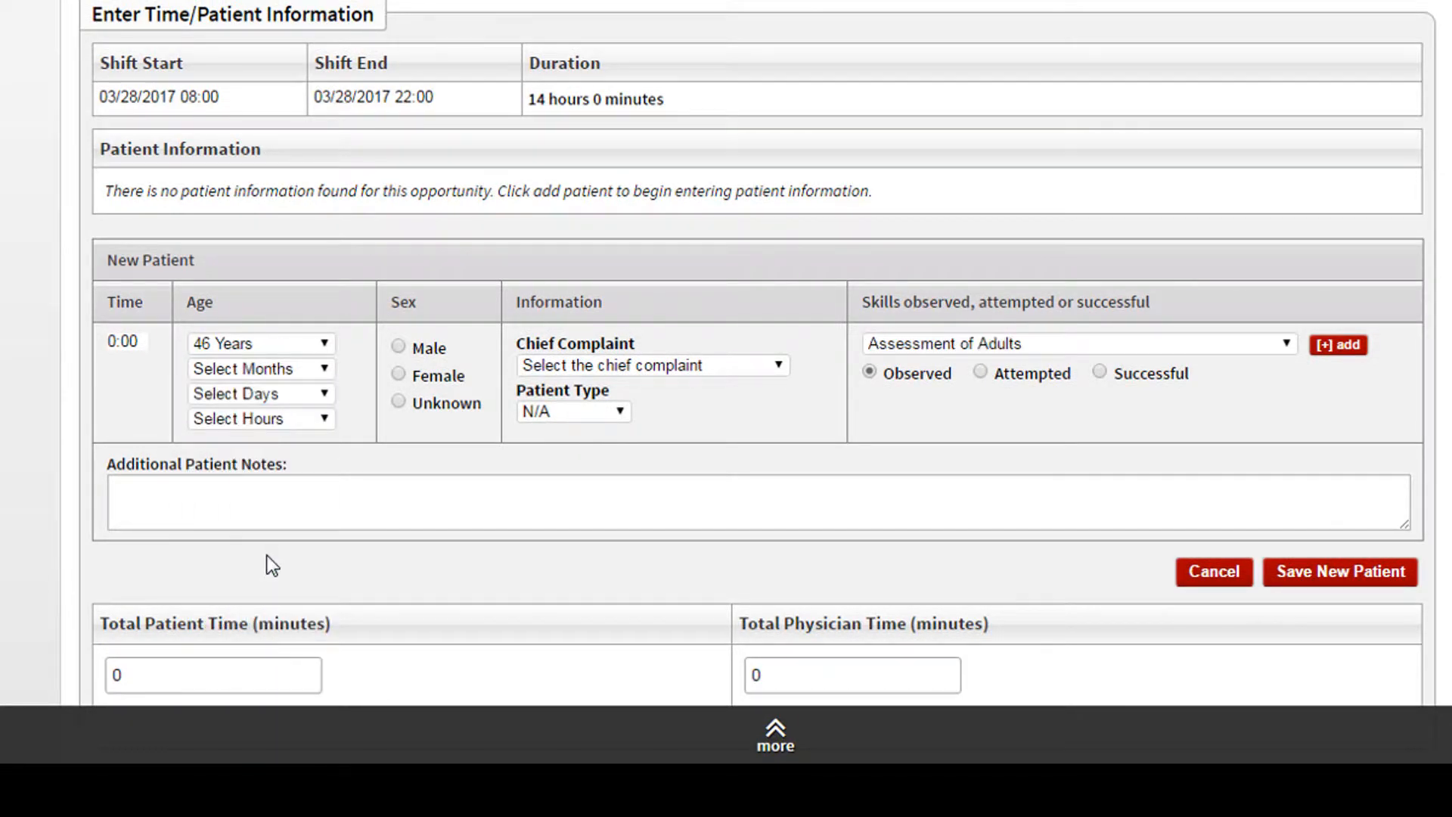
{"action": "left_click", "coordinate": [400, 375]}
- Set the new patient's chief complaint to Breathing Problems and the patient type to Live
{"action": "left_click", "coordinate": [637, 367]}
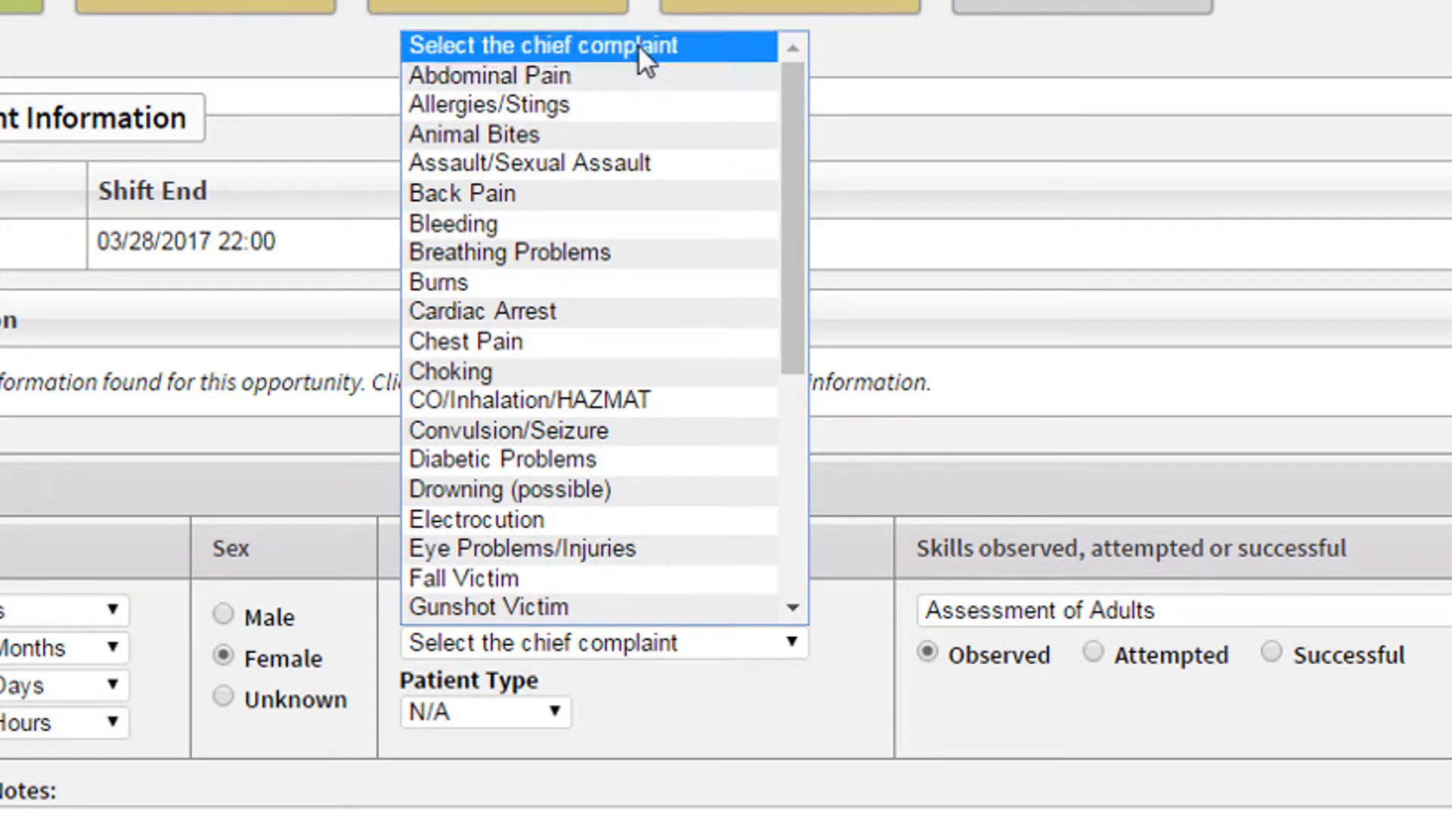
{"action": "scroll", "coordinate": [631, 93], "scroll_direction": "down", "scroll_amount": 4}
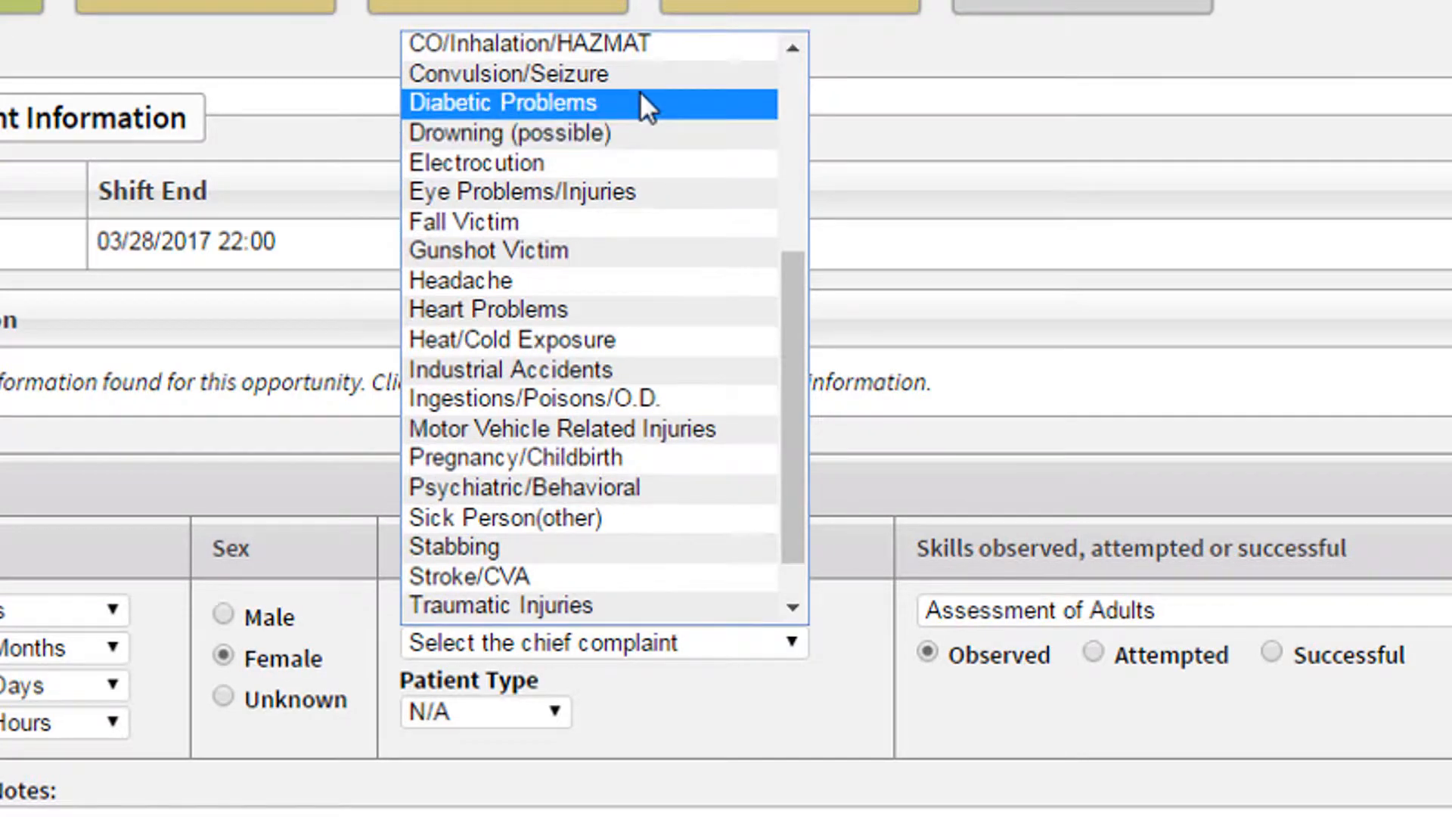
{"action": "scroll", "coordinate": [758, 308], "scroll_direction": "up", "scroll_amount": 2}
{"action": "scroll", "coordinate": [758, 307], "scroll_direction": "up", "scroll_amount": 3}
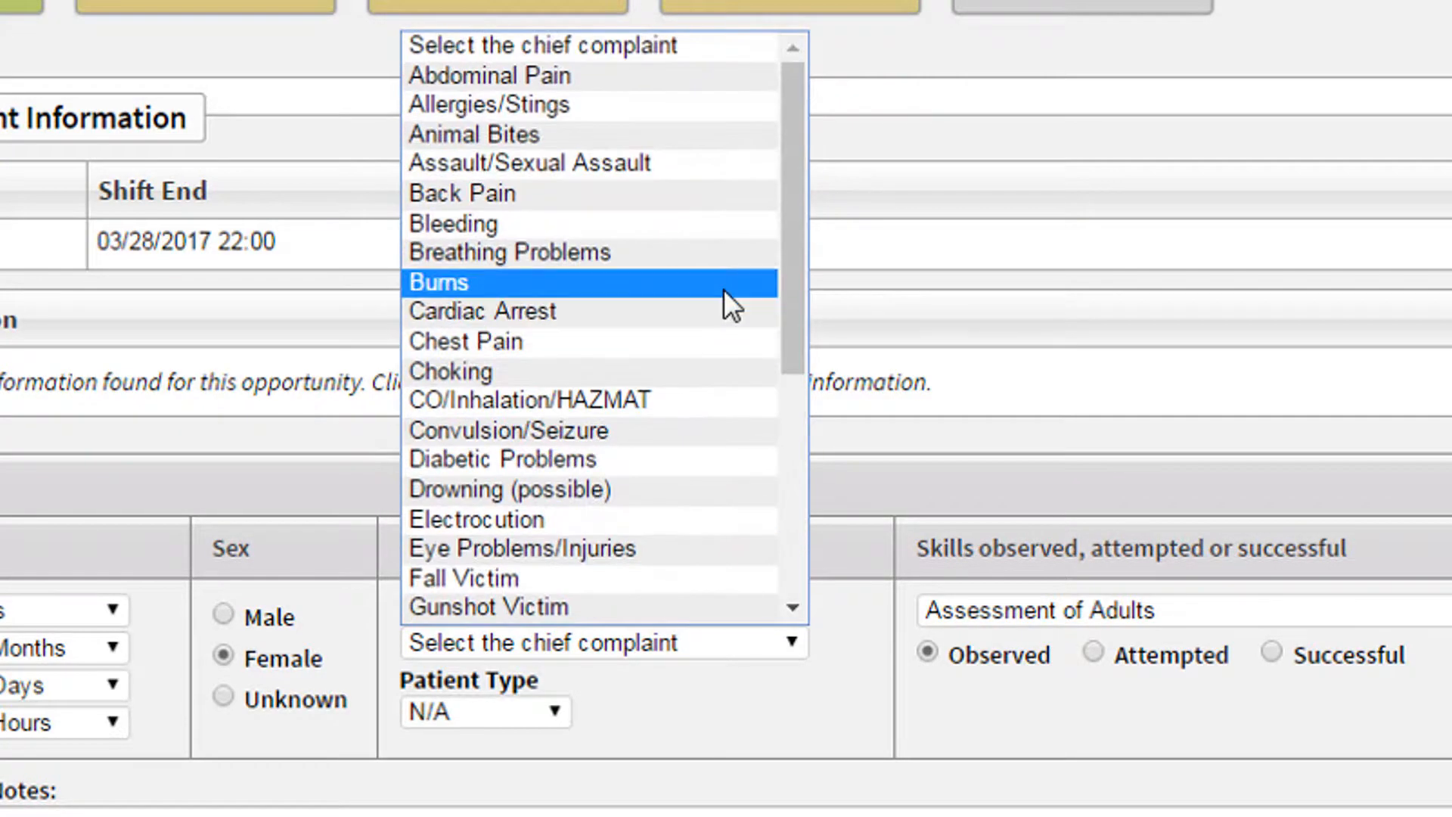
{"action": "left_click", "coordinate": [662, 257]}
{"action": "left_click", "coordinate": [542, 714]}
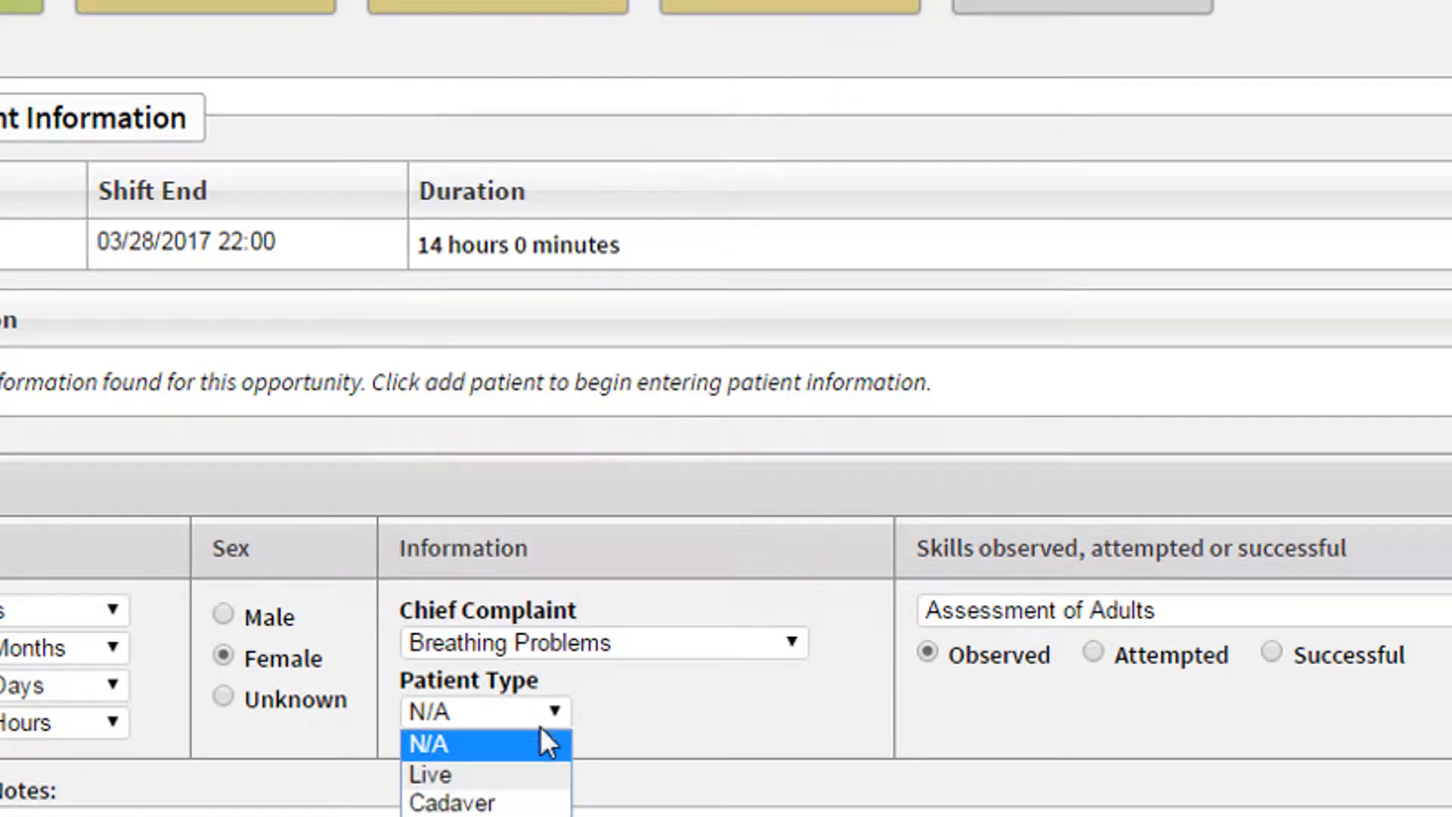
{"action": "left_click", "coordinate": [534, 776]}
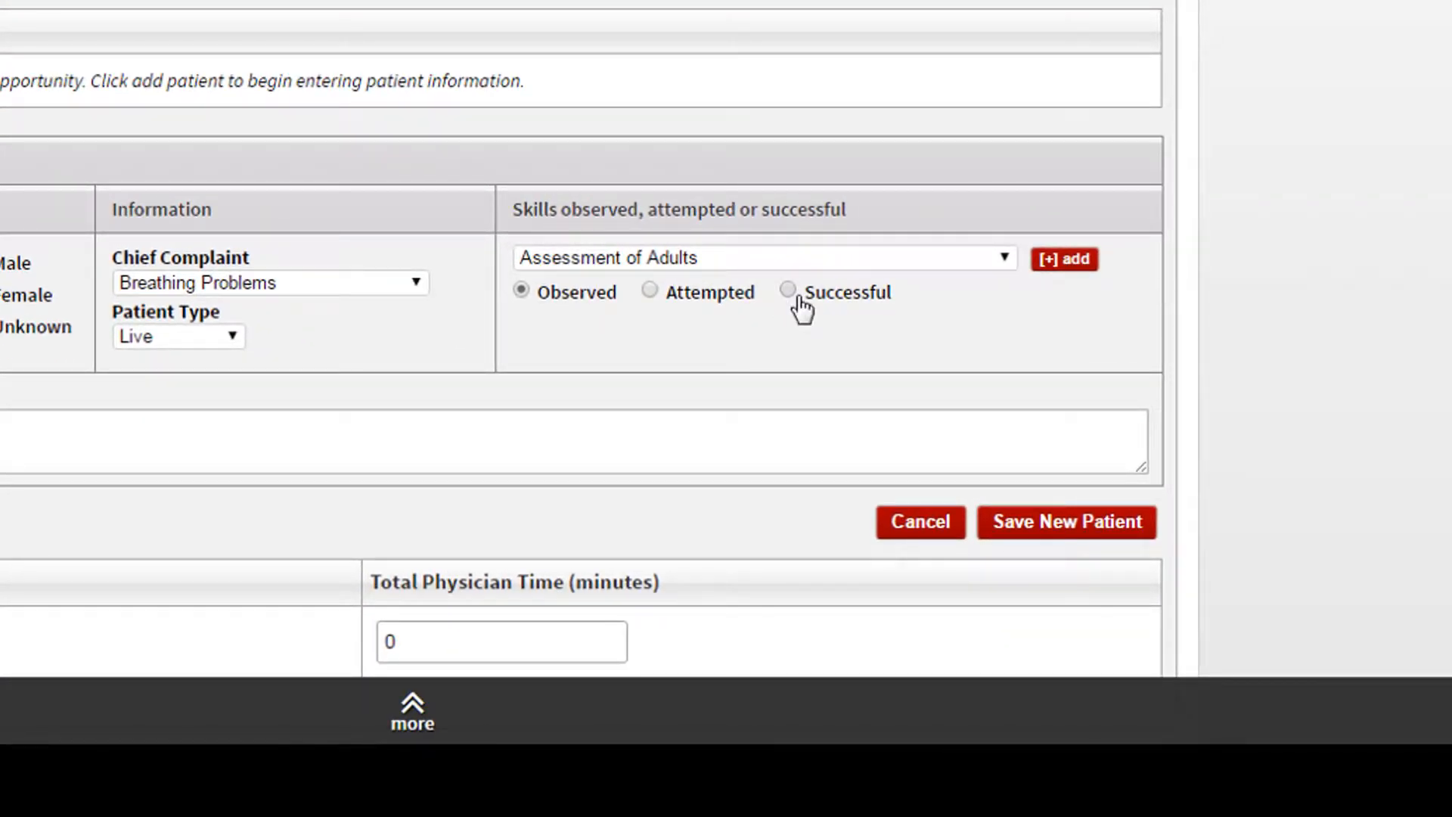
- Add the skills Assessment of Adults and Assess and Plan RX of Respiratory to the patient as Successful
{"action": "left_click", "coordinate": [1093, 269]}
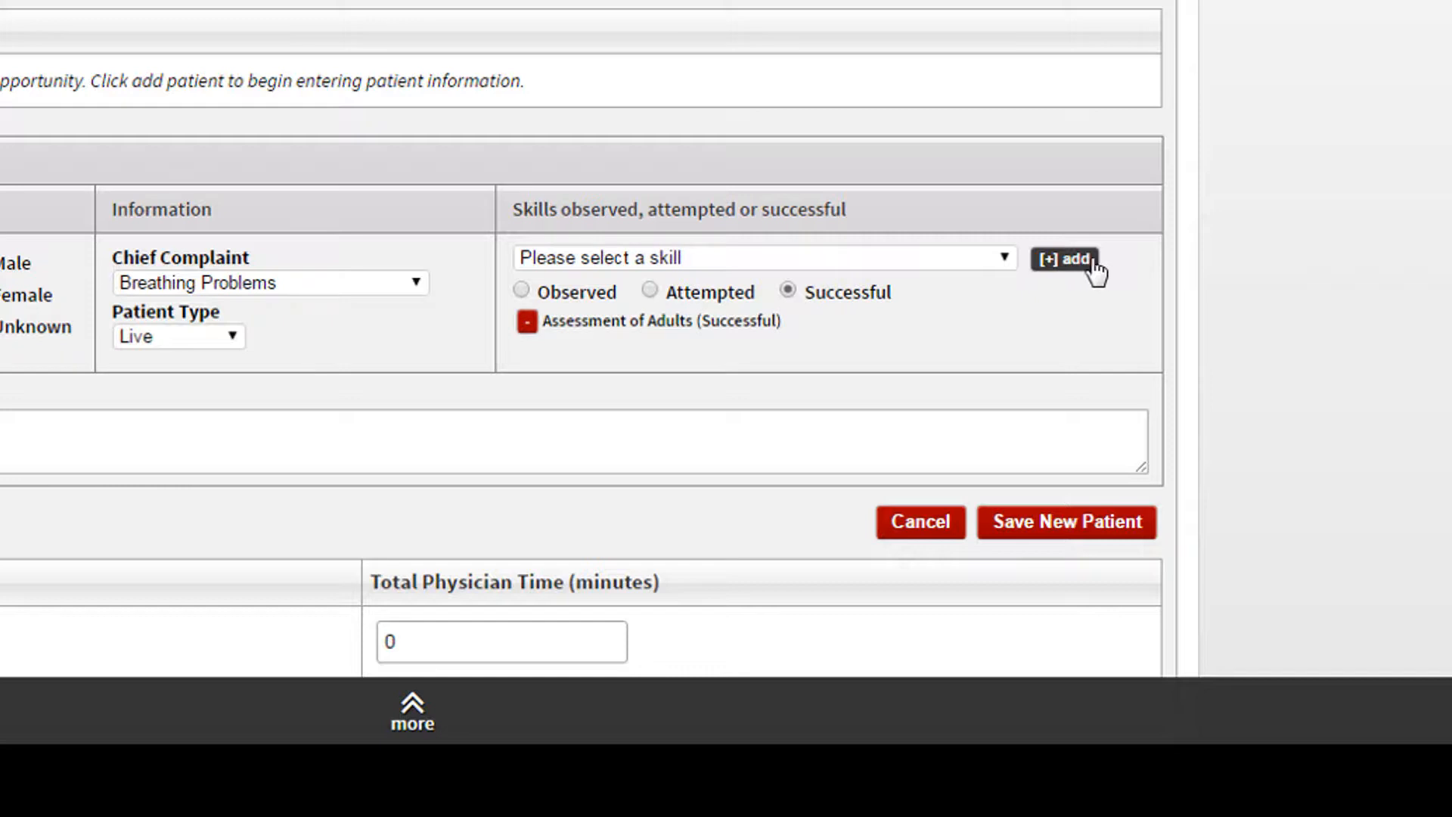
{"action": "left_click", "coordinate": [1004, 261]}
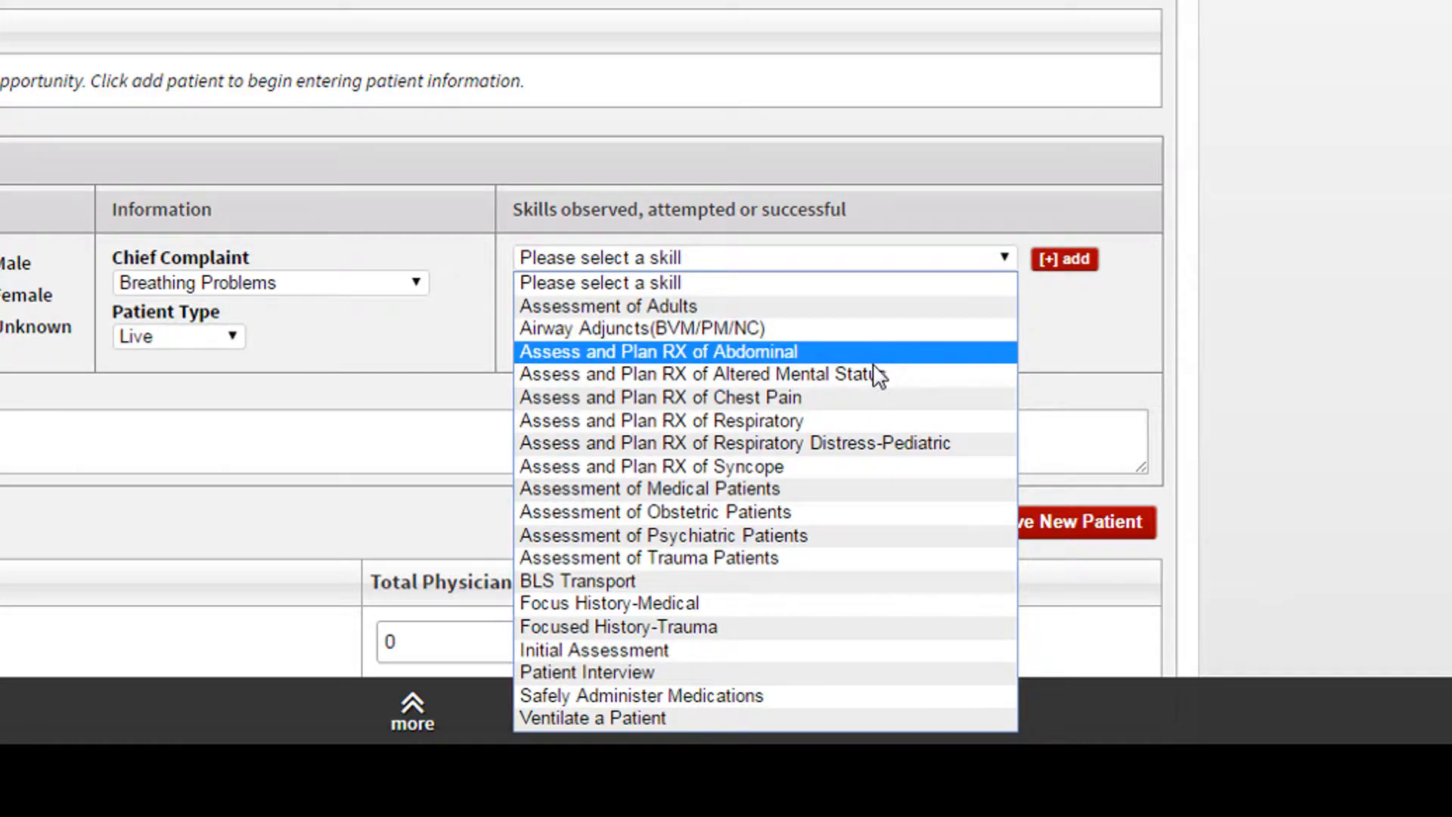
{"action": "left_click", "coordinate": [873, 421]}
{"action": "left_click", "coordinate": [1072, 265]}
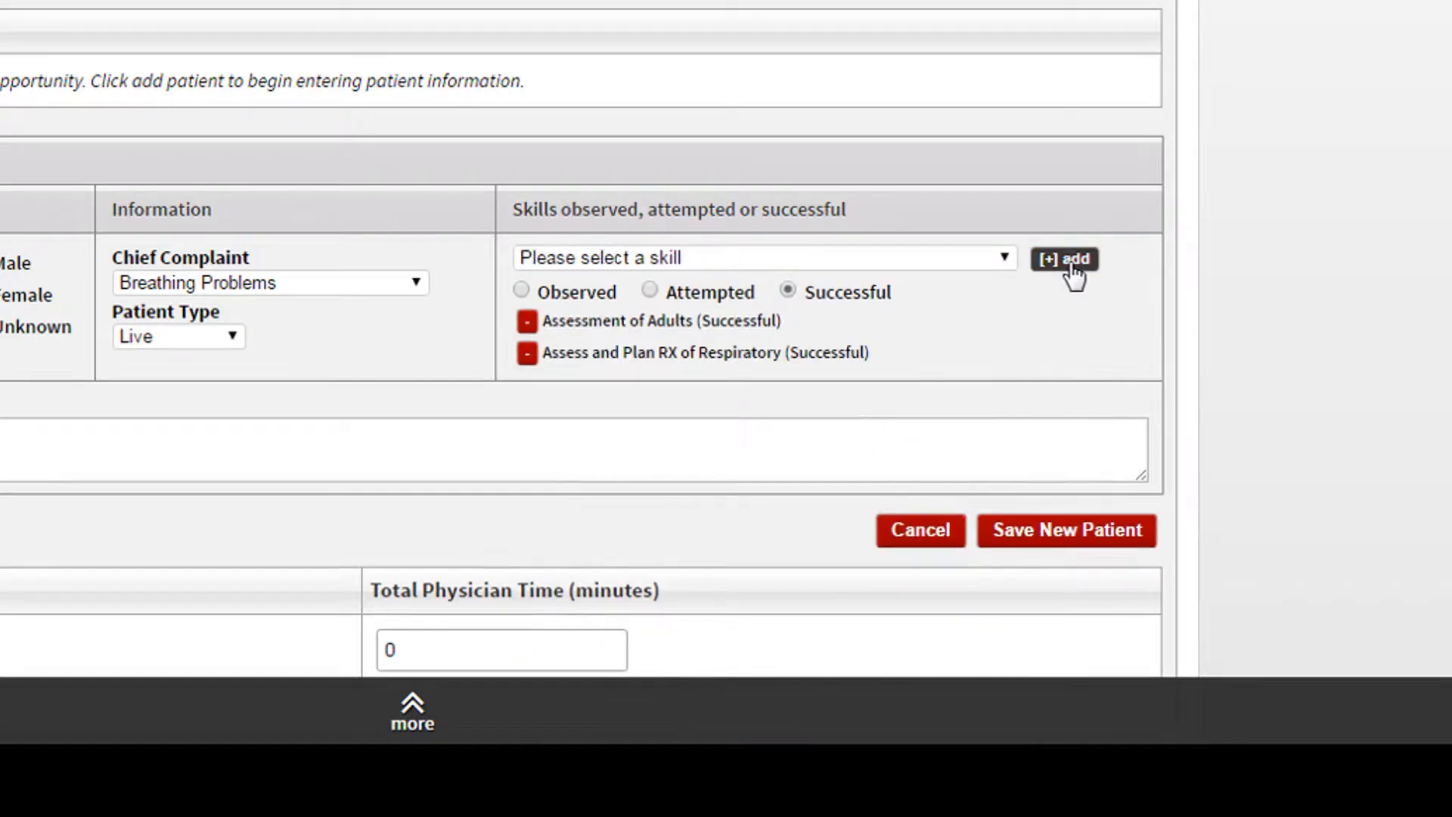
- Add the skills BLS Transport and Safely Administer Medications to the patient as Successful
{"action": "left_click", "coordinate": [1003, 258]}
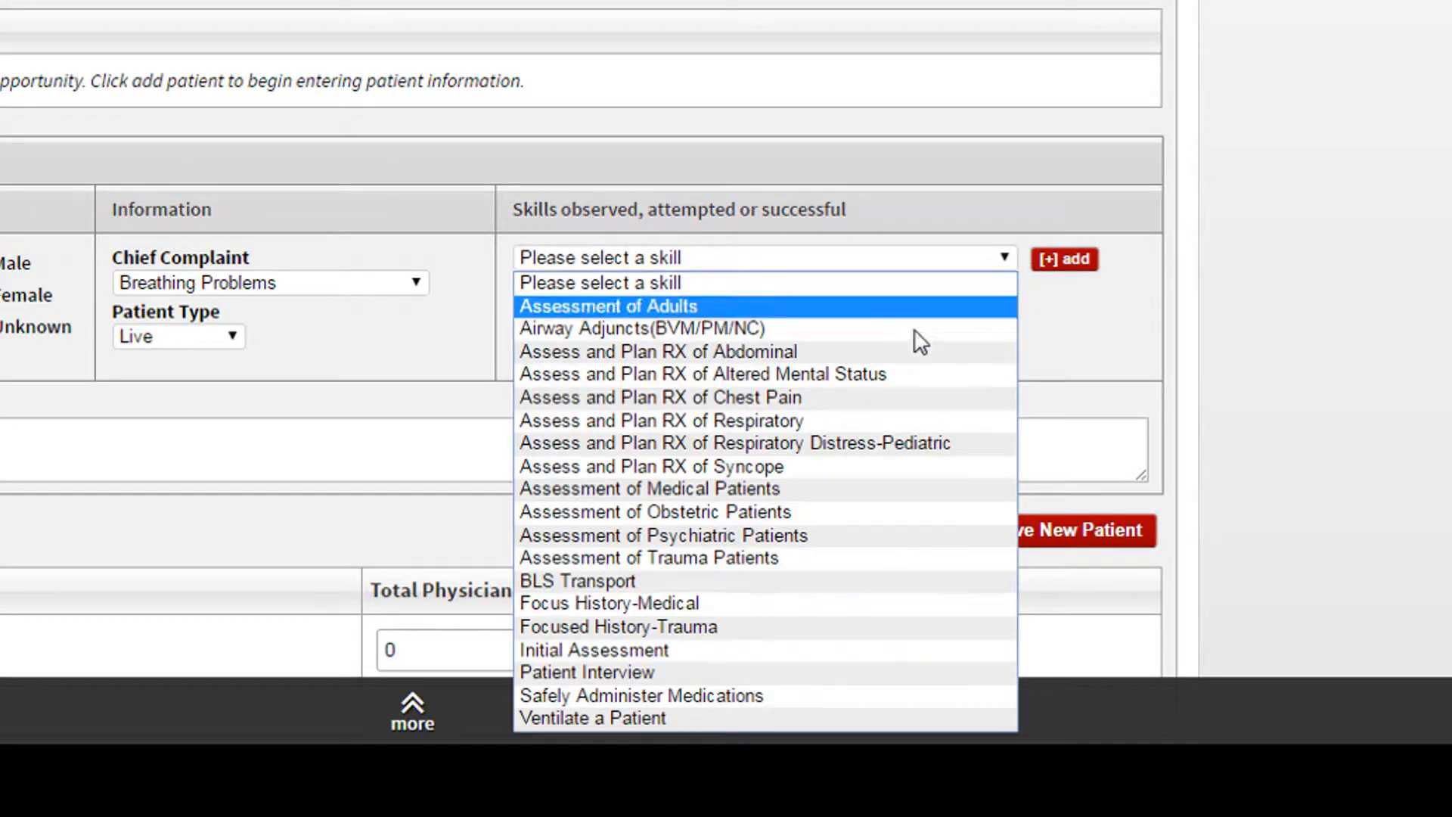
{"action": "left_click", "coordinate": [828, 595]}
{"action": "left_click", "coordinate": [1063, 261]}
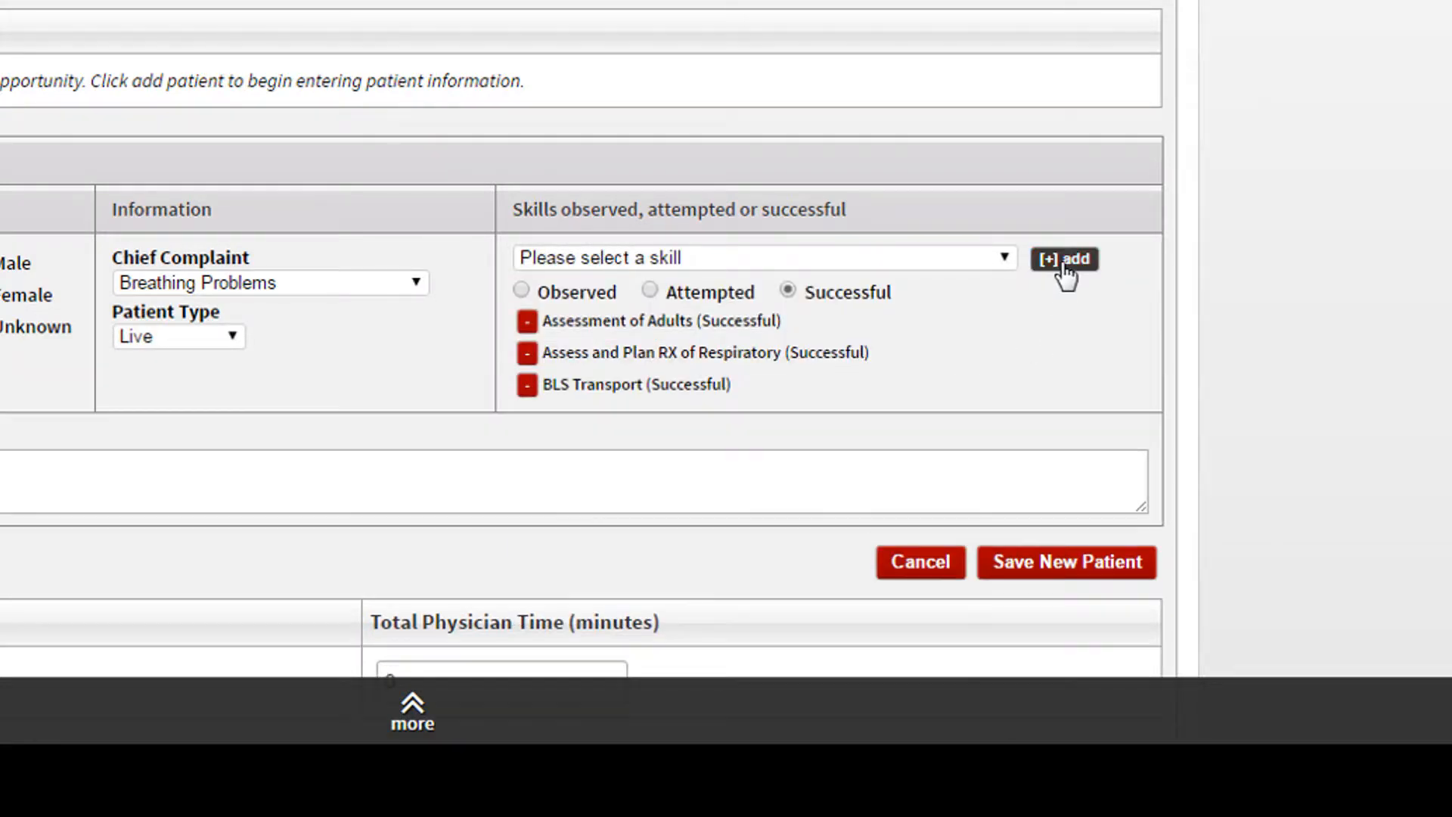
{"action": "left_click", "coordinate": [1003, 259]}
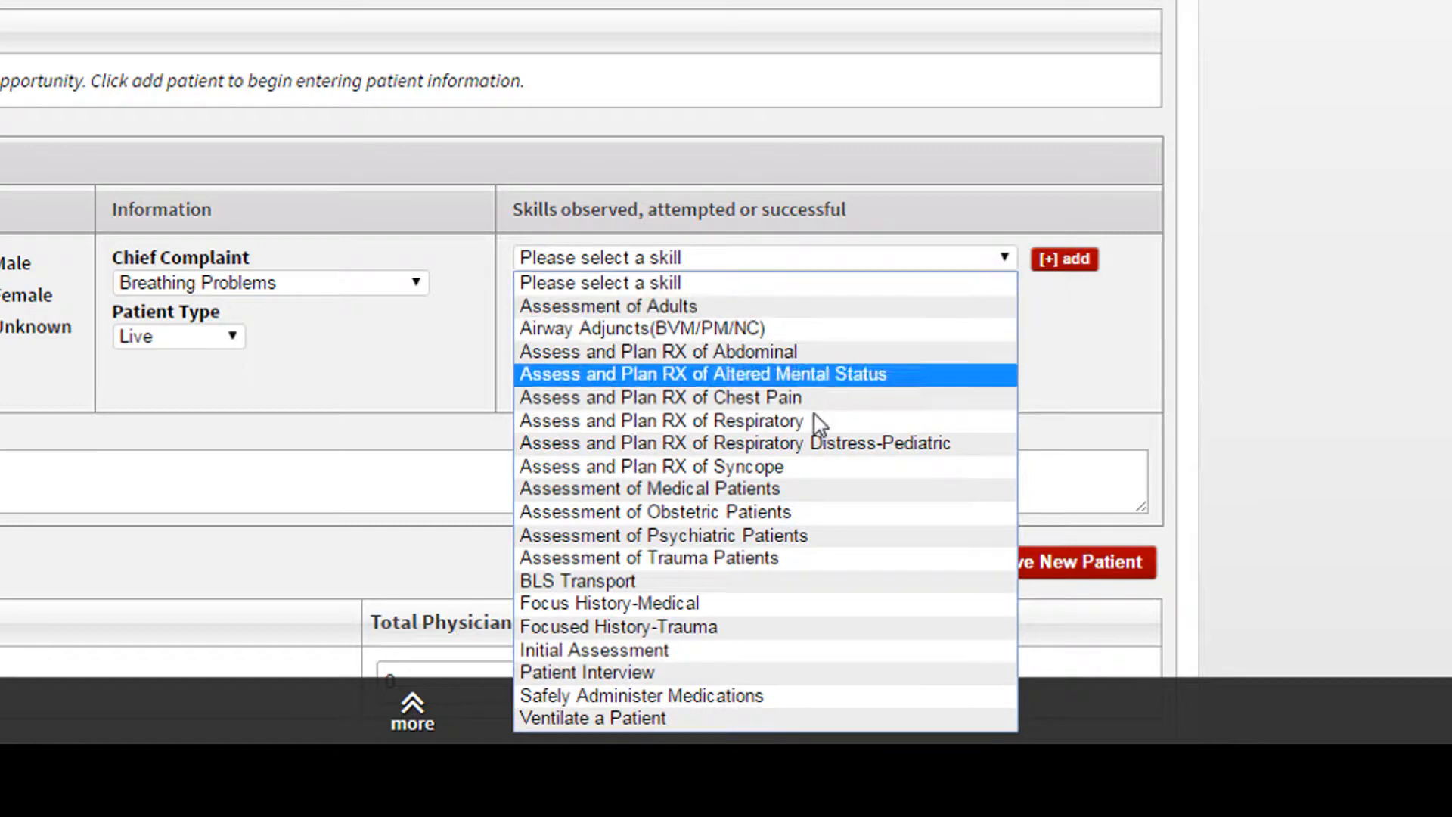
{"action": "left_click", "coordinate": [732, 688]}
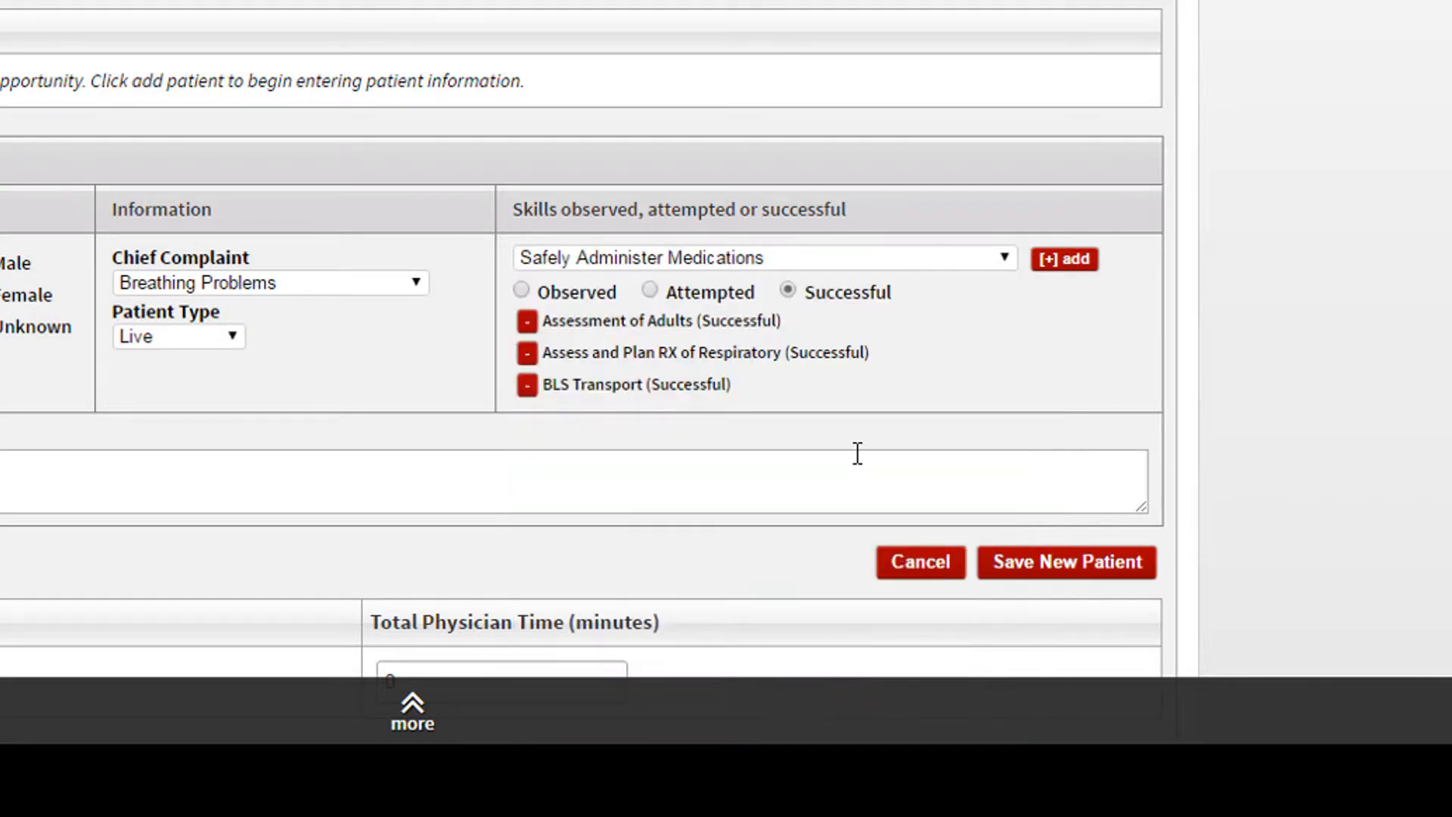
{"action": "left_click", "coordinate": [1061, 261]}
- Add the skills Patient Interview and Focus History-Medical to the patient as Successful
{"action": "left_click", "coordinate": [1006, 256]}
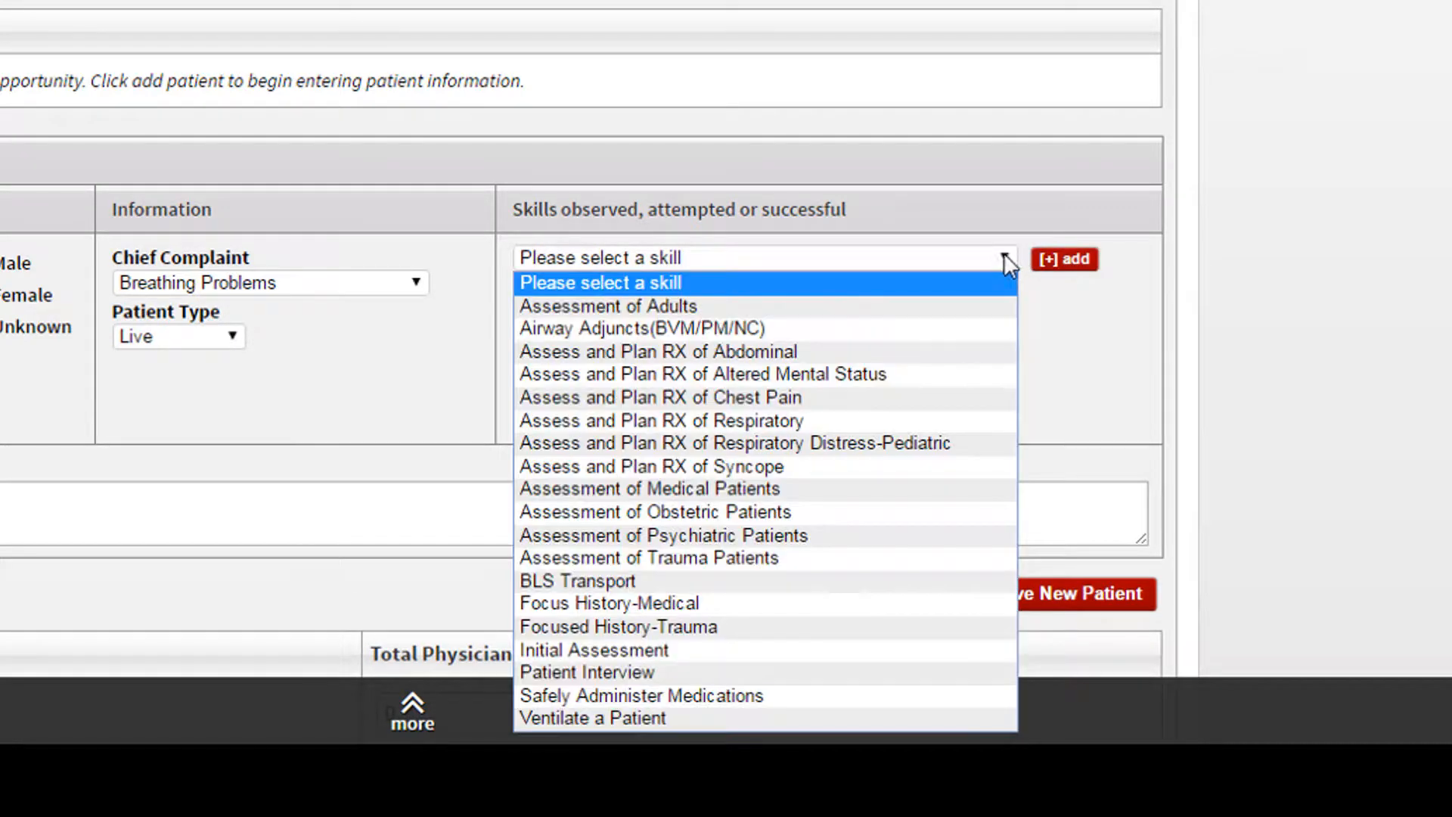
{"action": "left_click", "coordinate": [704, 677]}
{"action": "left_click", "coordinate": [1064, 260]}
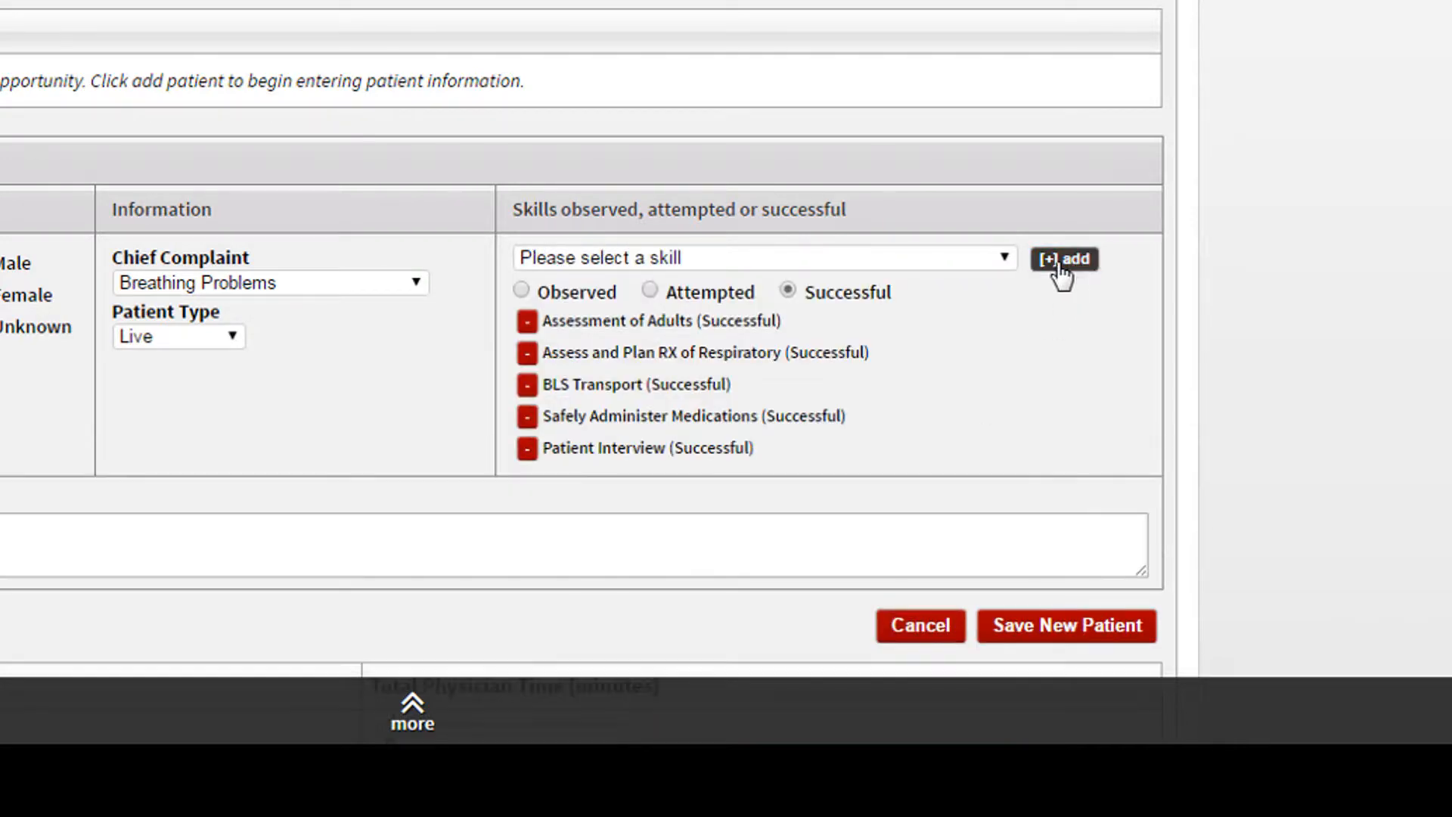
{"action": "left_click", "coordinate": [1010, 263]}
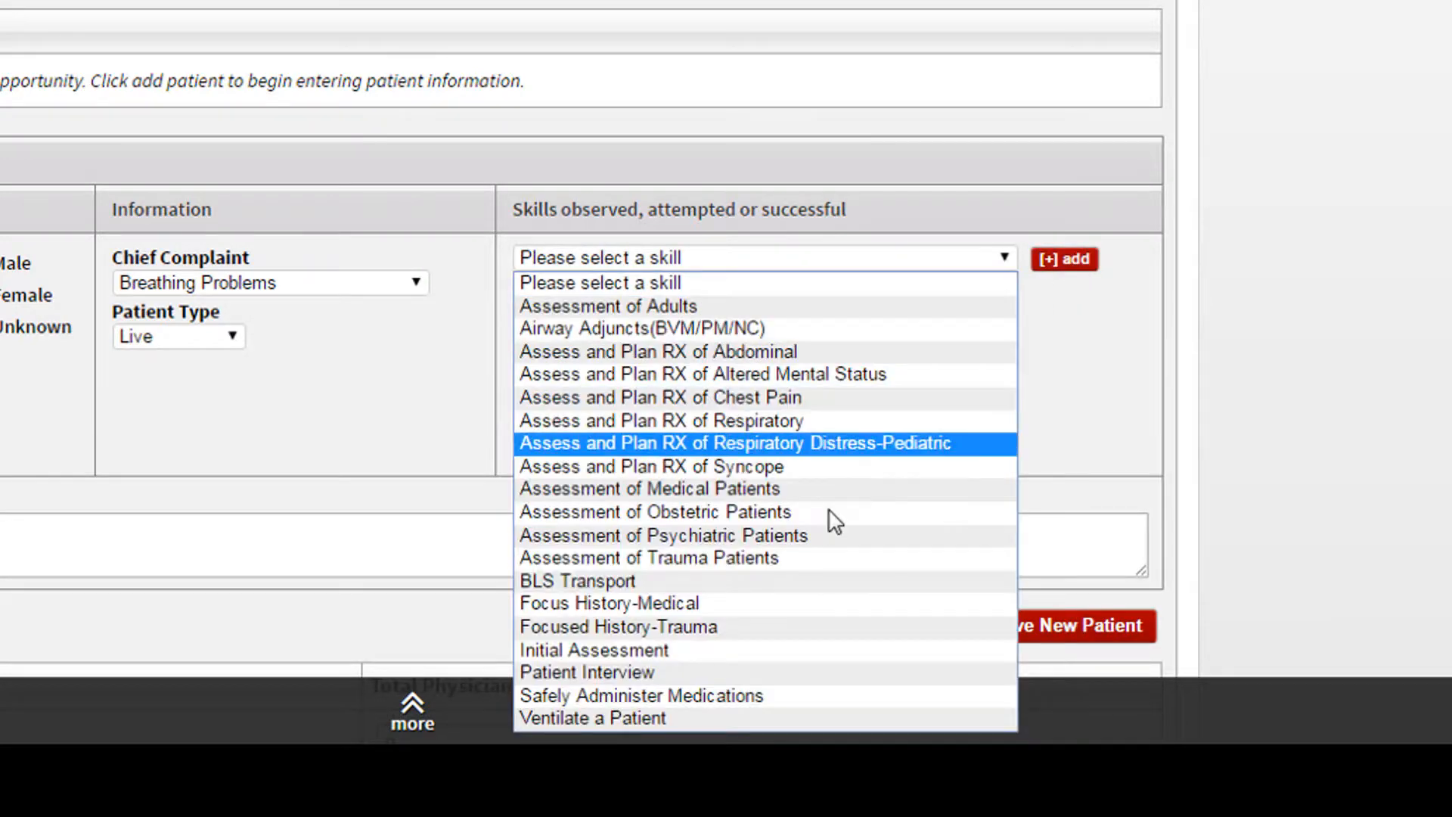
{"action": "left_click", "coordinate": [802, 604]}
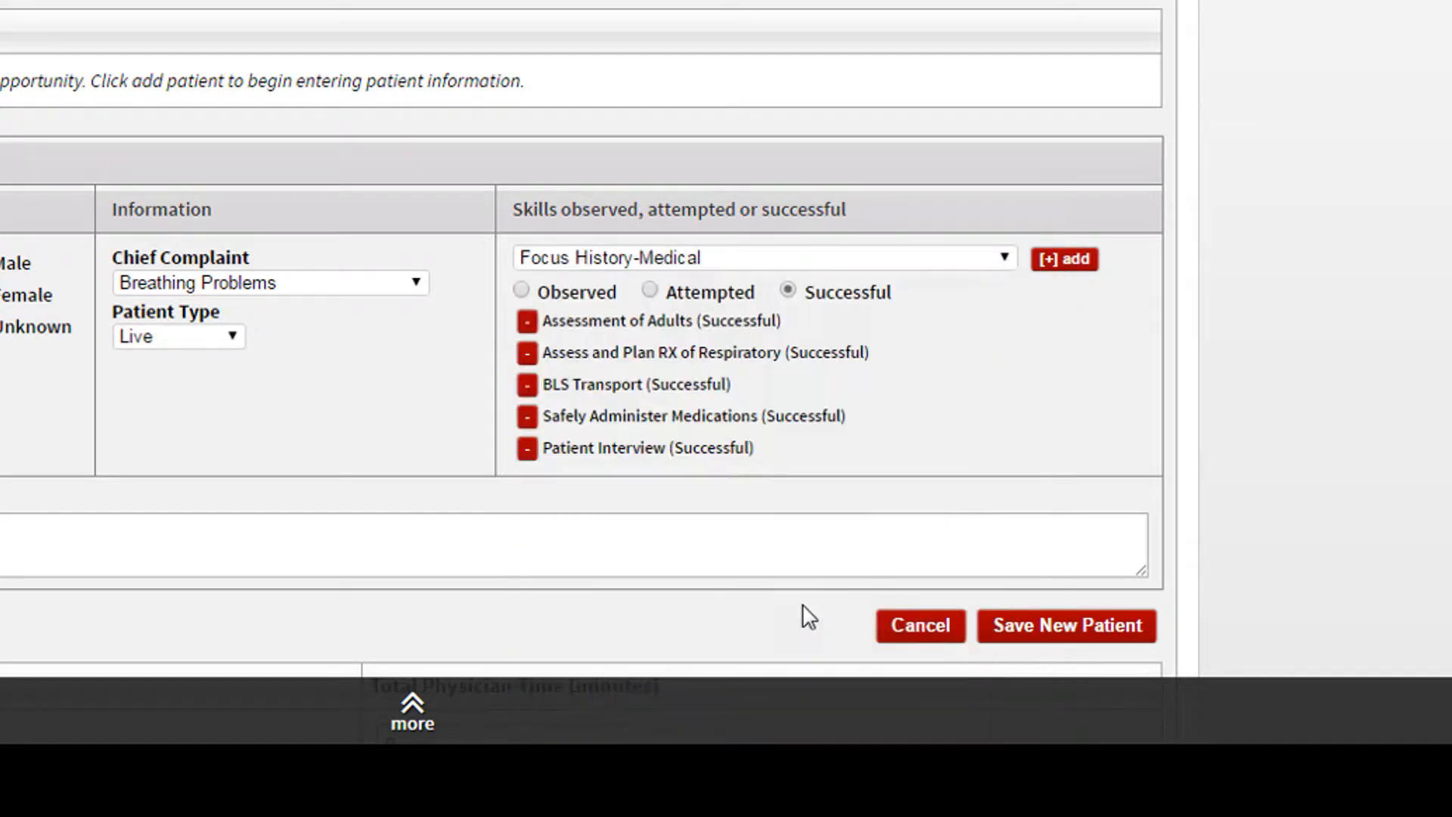
{"action": "left_click", "coordinate": [1090, 266]}
- Add the skills Assessment of Medical Patients and Airway Adjuncts(BVM/PM/NC) to the patient as Successful
{"action": "left_click", "coordinate": [1010, 263]}
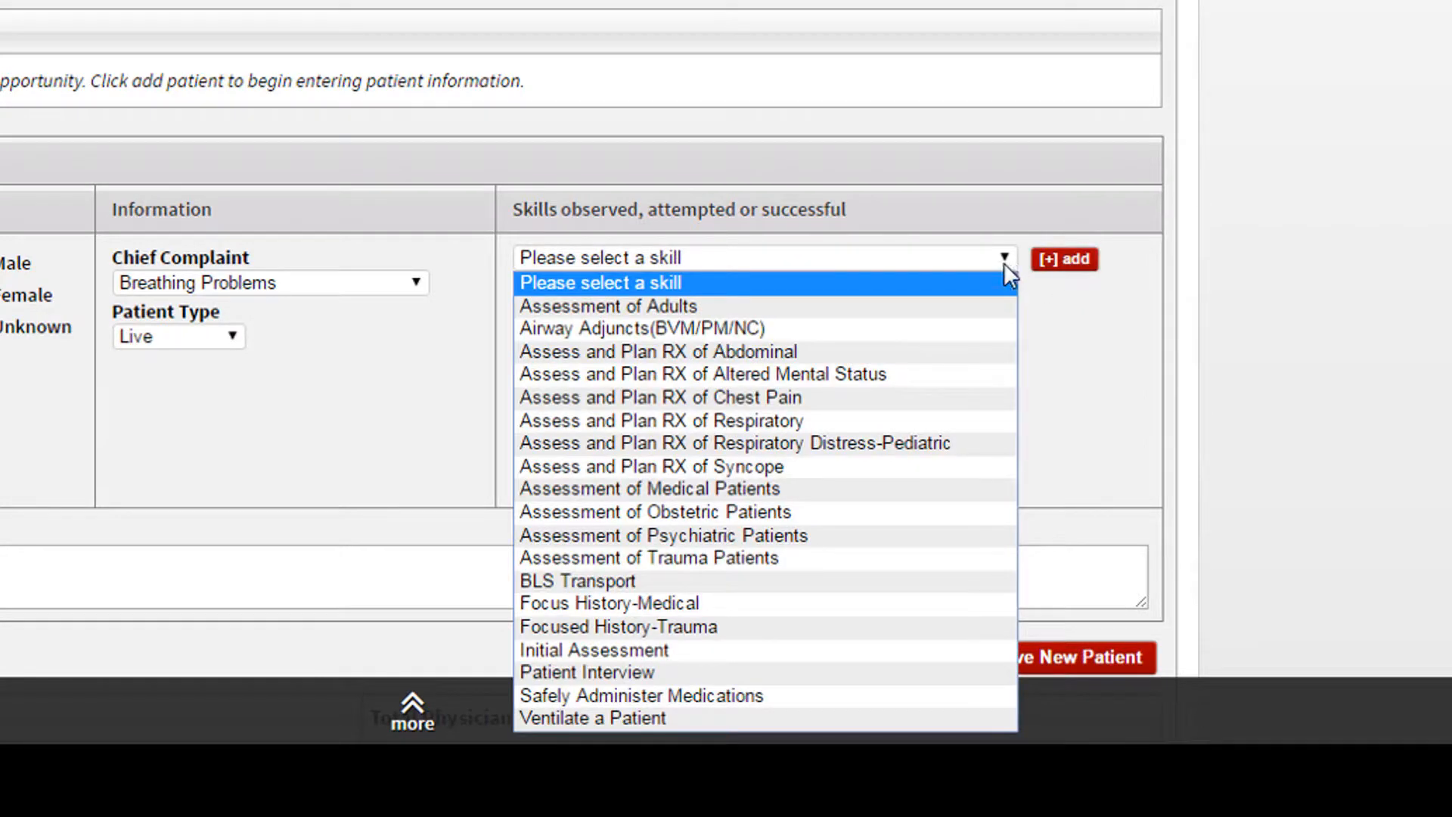
{"action": "left_click", "coordinate": [830, 492]}
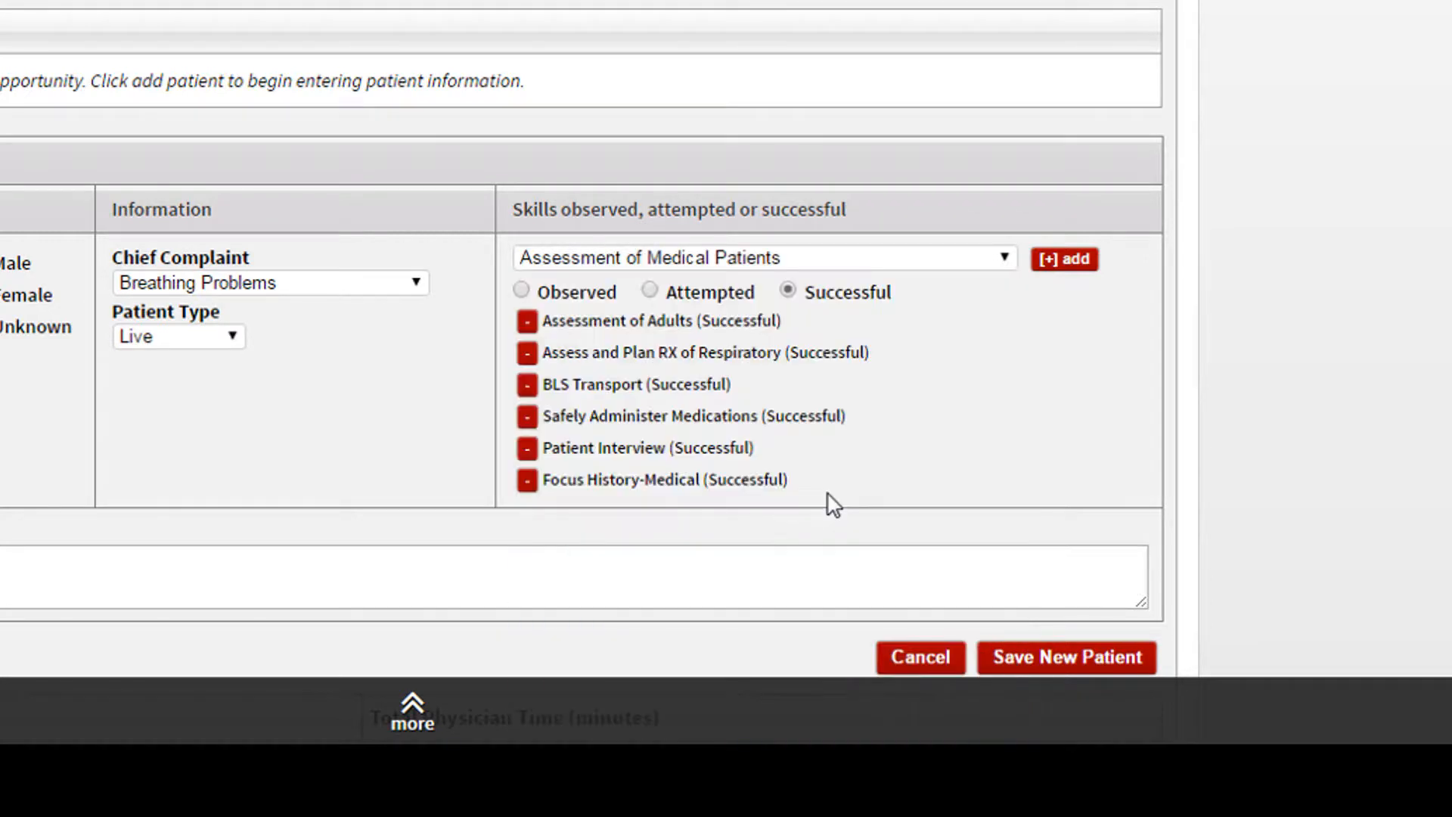
{"action": "left_click", "coordinate": [1059, 261]}
{"action": "left_click", "coordinate": [988, 258]}
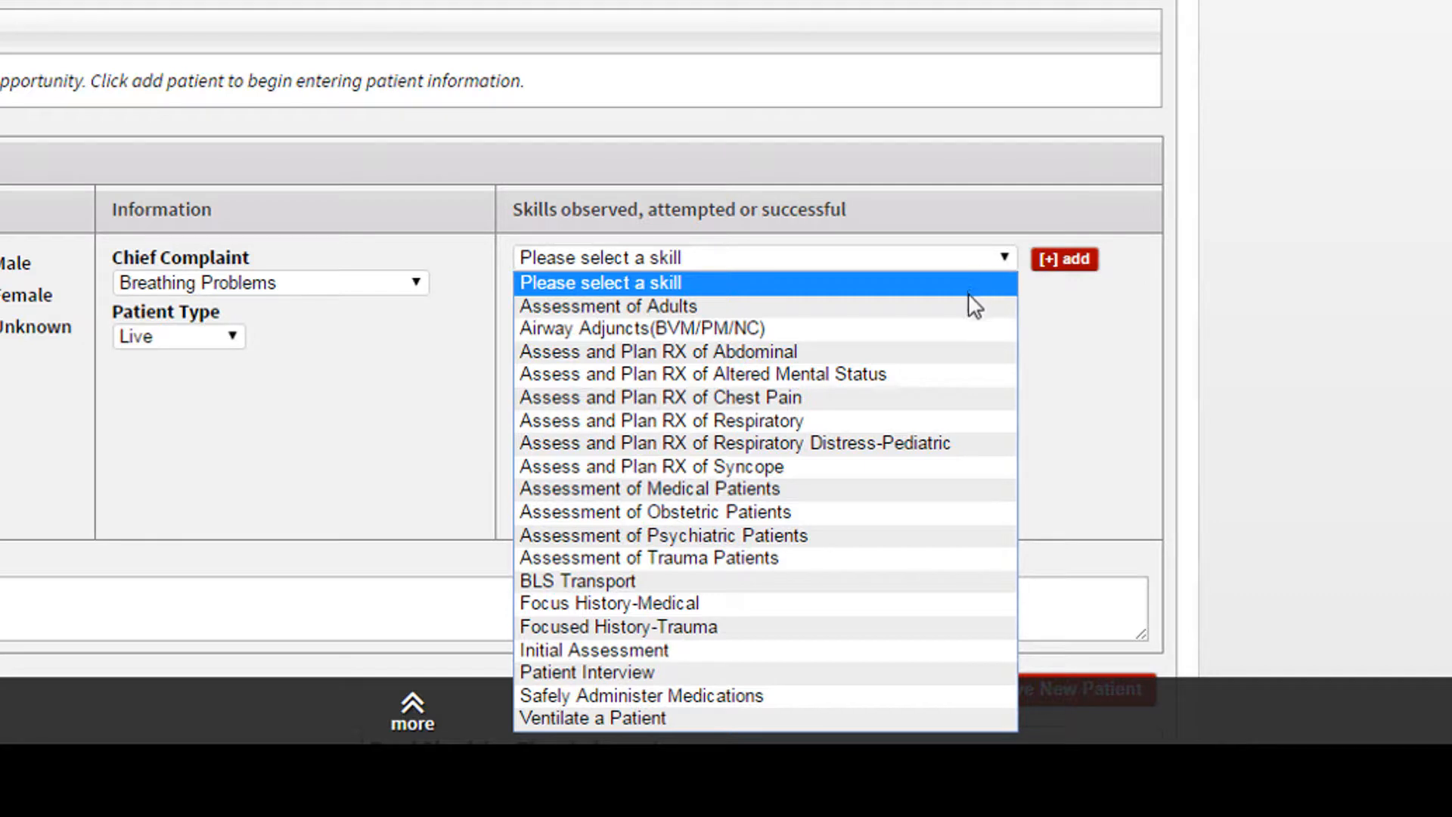
{"action": "left_click", "coordinate": [964, 327]}
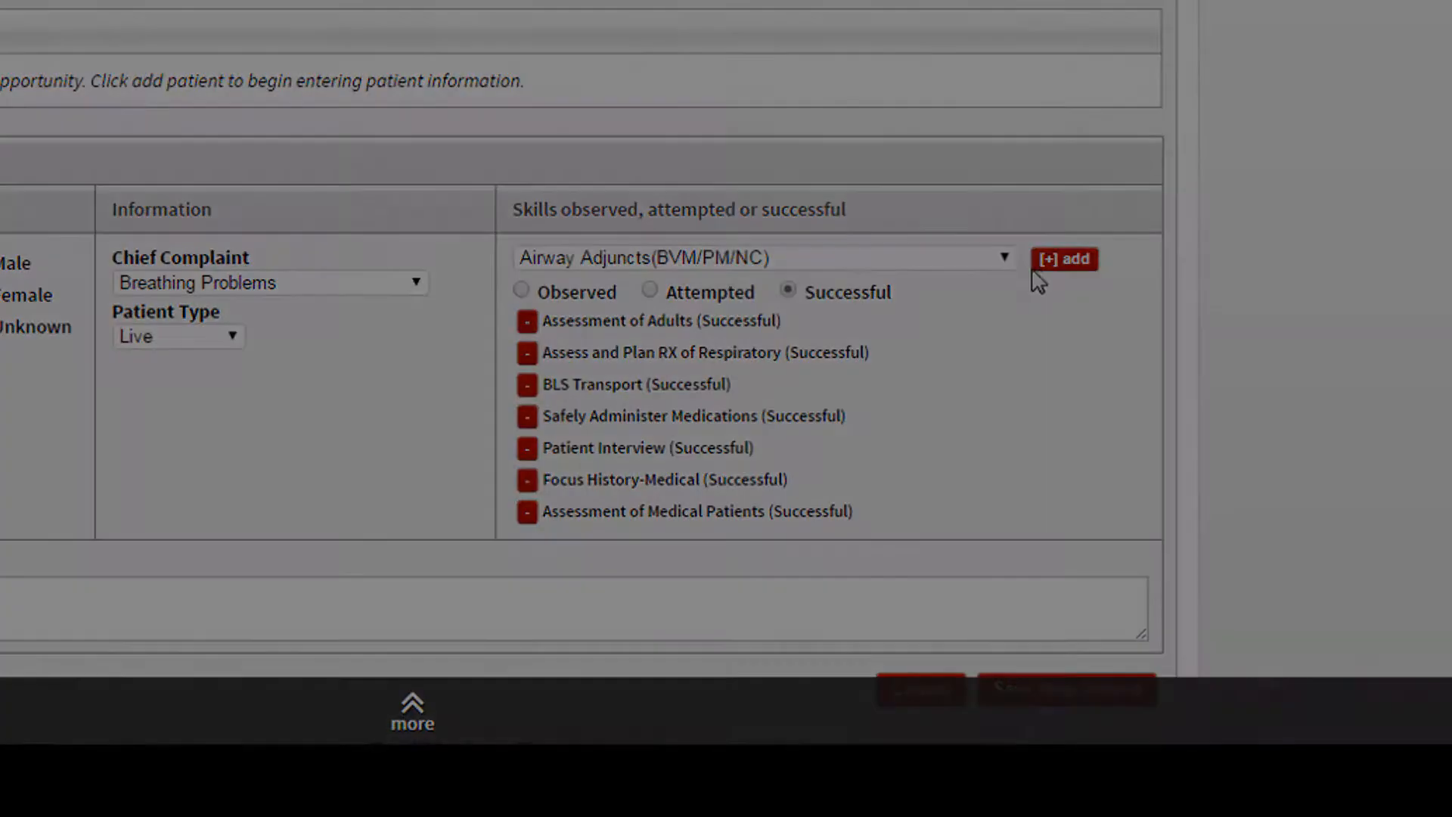
{"action": "left_click", "coordinate": [1063, 260]}
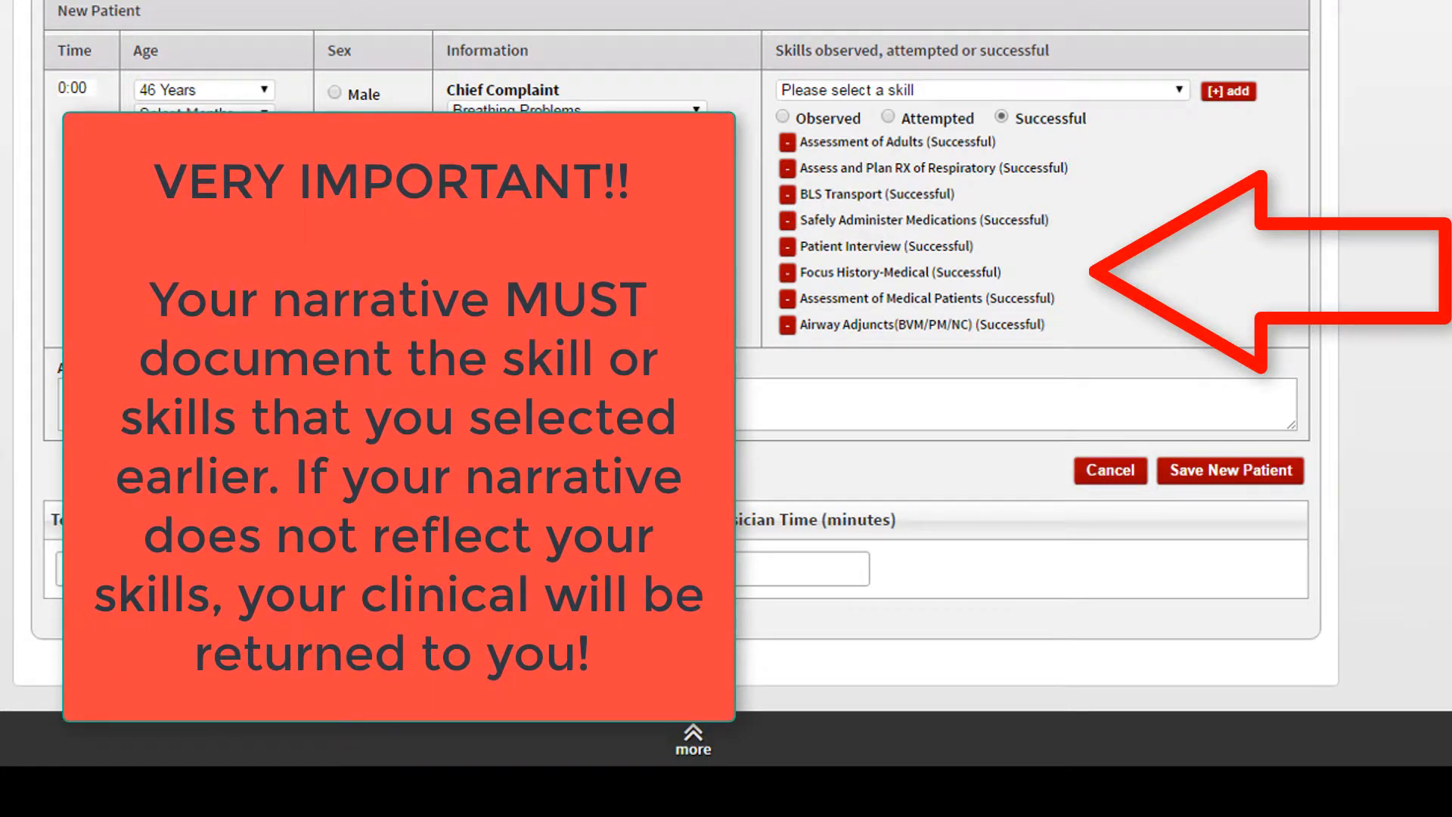
- Paste the prepared narrative with subjective, objective, assessment and performed sections into the Additional Patient Notes
{"action": "left_click", "coordinate": [318, 404]}
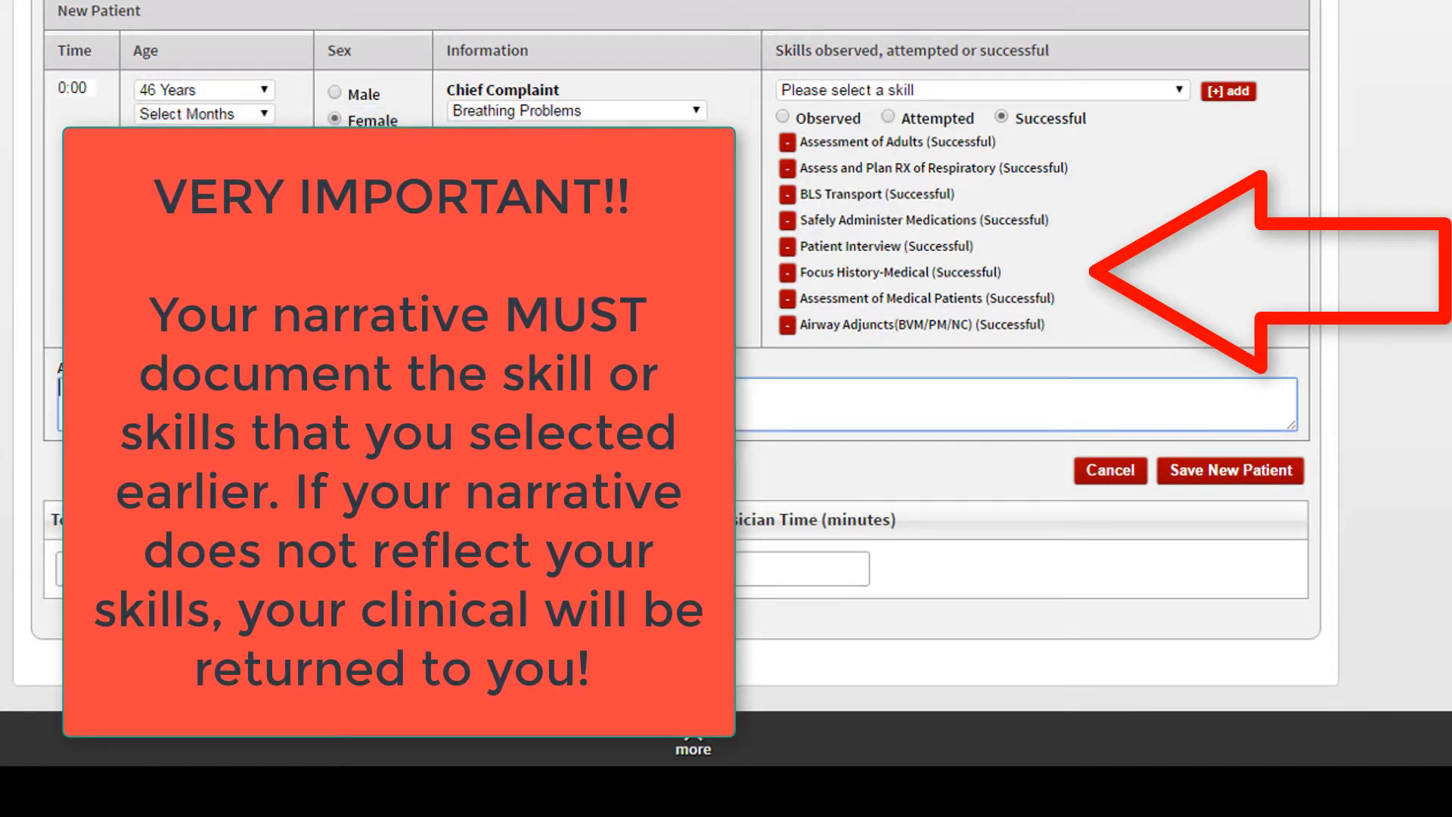
{"action": "key", "text": "ctrl+v"}
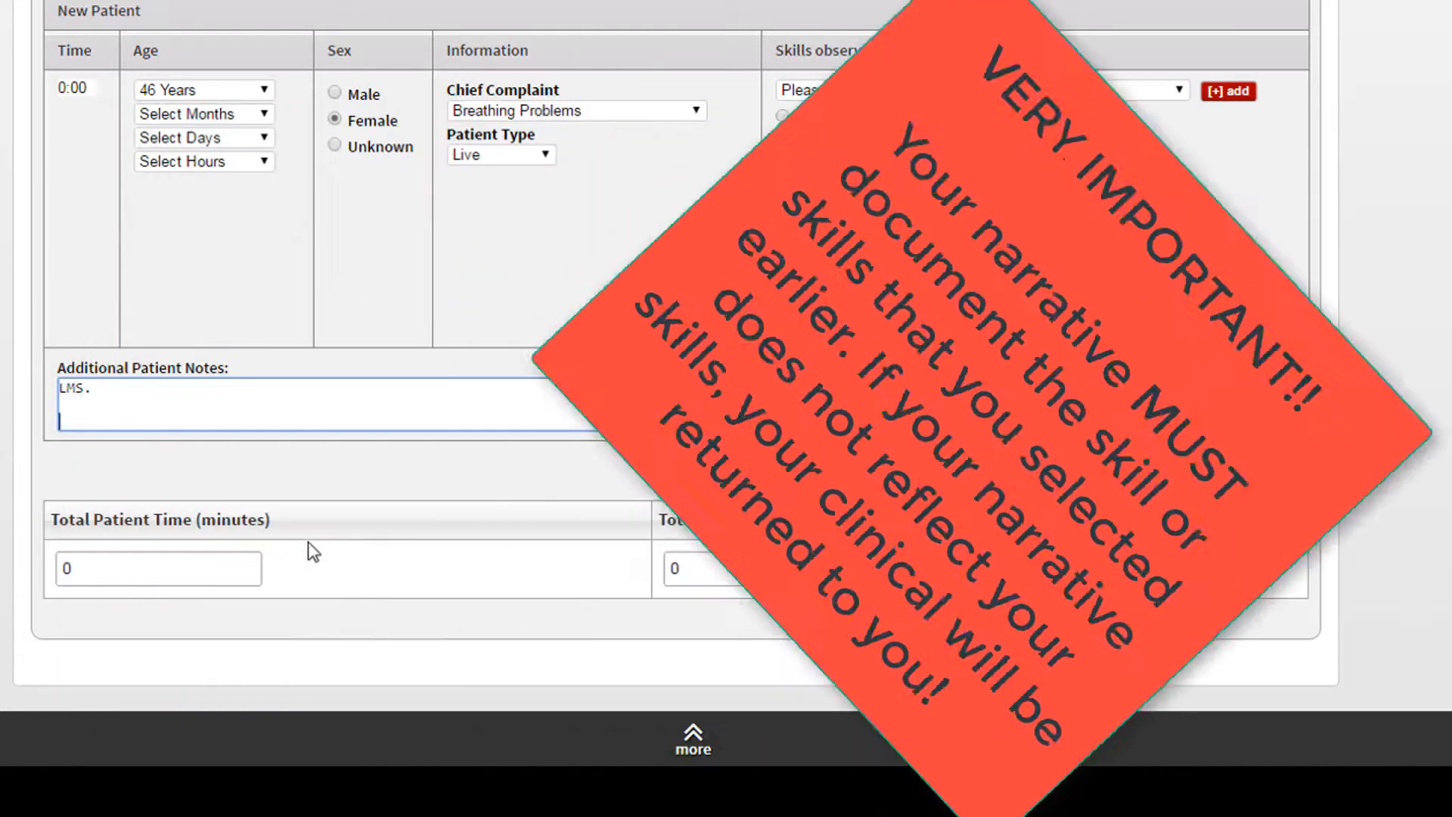
{"action": "key", "text": "ctrl+v"}
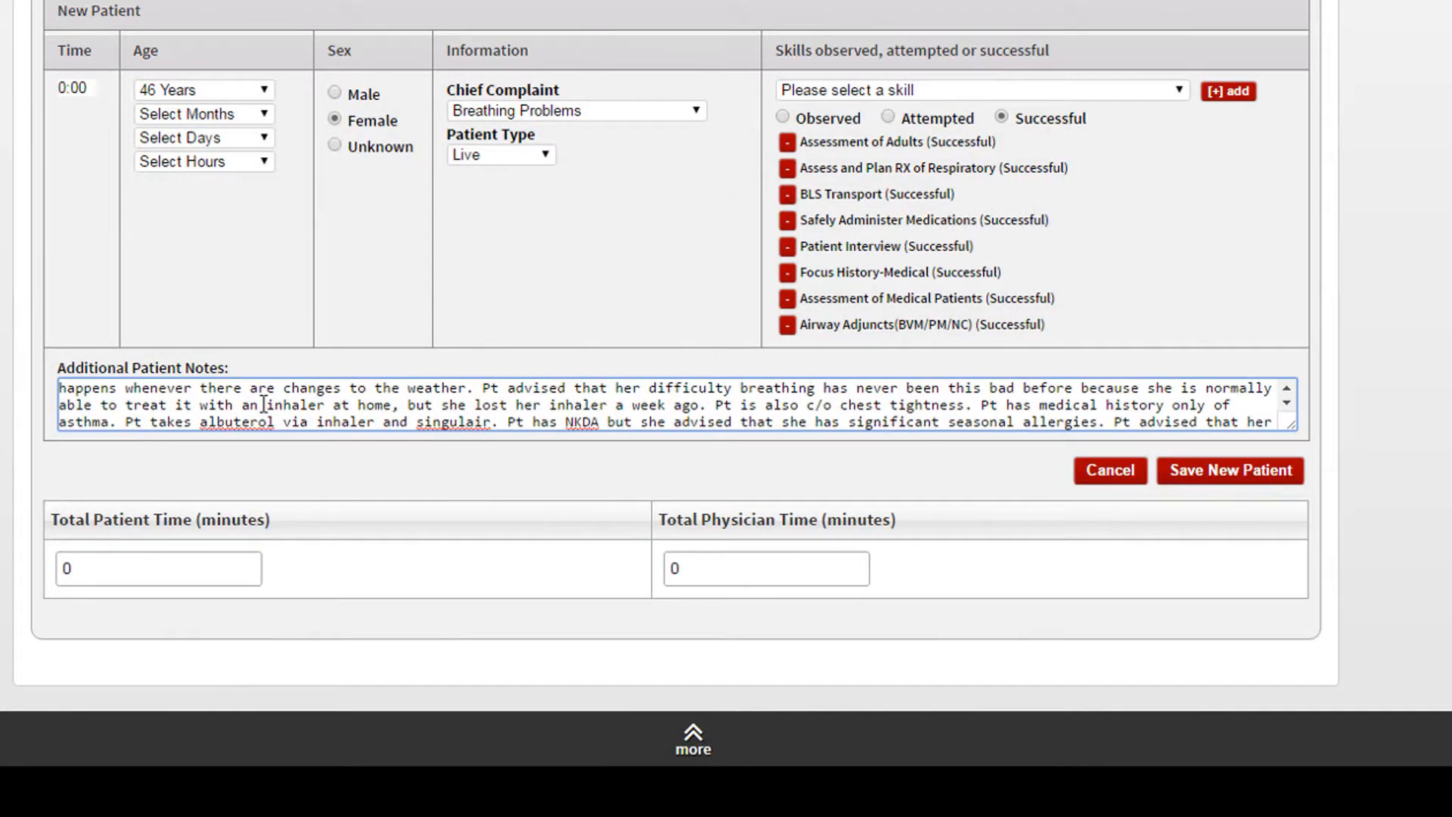
{"action": "scroll", "coordinate": [264, 404], "scroll_direction": "up", "scroll_amount": 4}
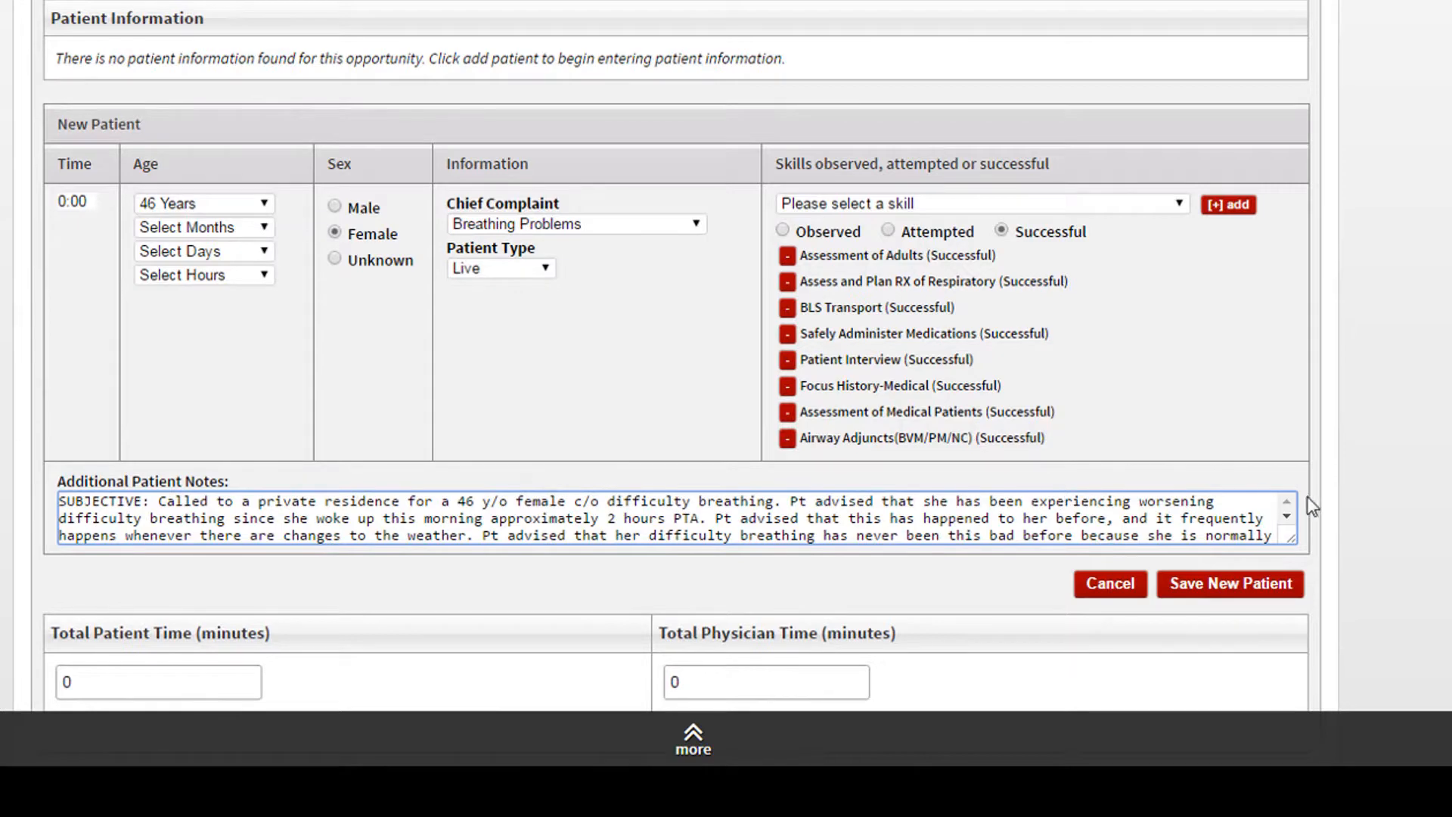
- Enlarge the Additional Patient Notes box to fit the whole narrative and save the new patient
{"action": "left_click_drag", "start_coordinate": [1292, 542], "coordinate": [1321, 669]}
{"action": "scroll", "coordinate": [1401, 570], "scroll_direction": "down", "scroll_amount": 3}
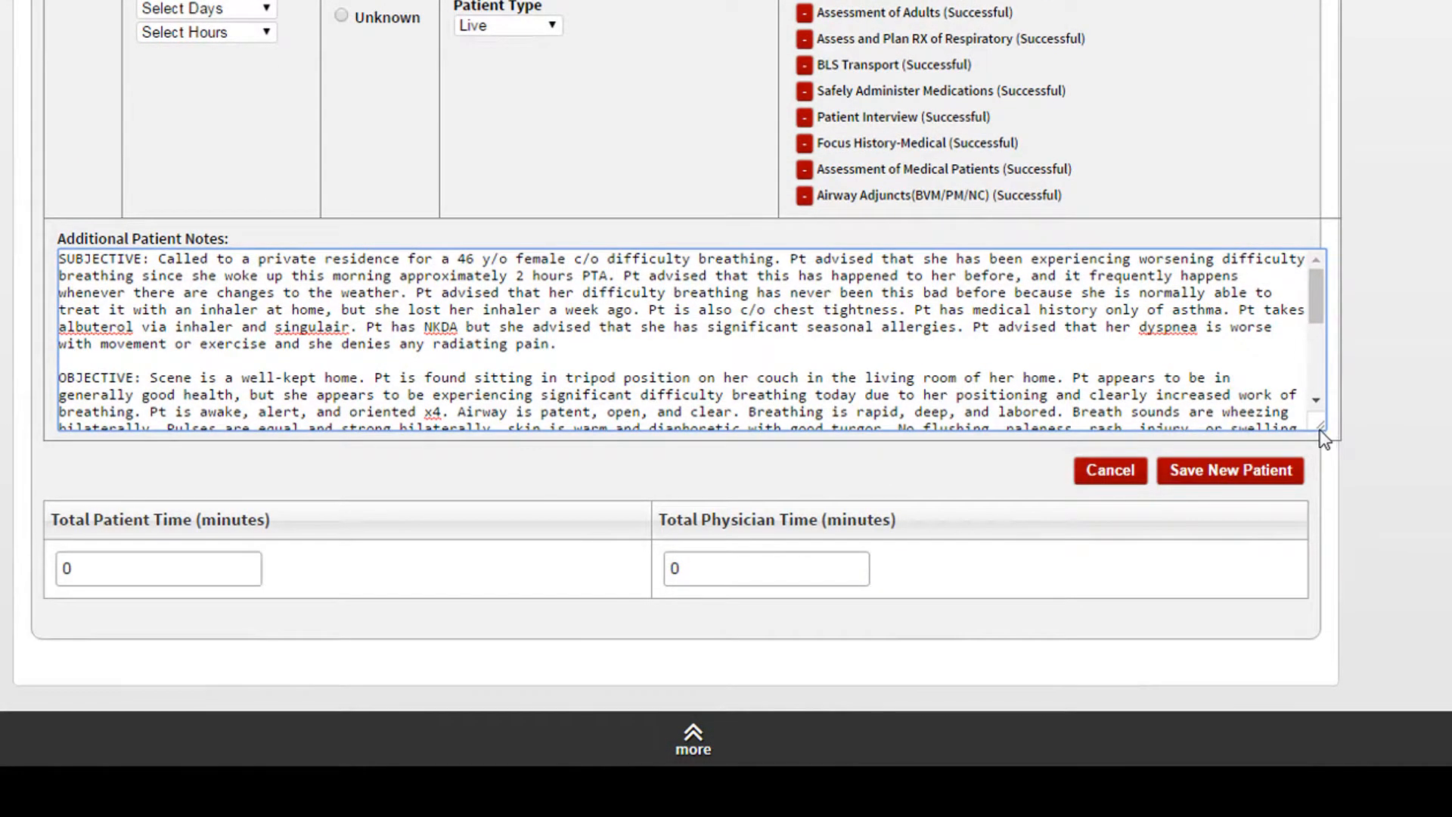
{"action": "left_click_drag", "start_coordinate": [1326, 451], "coordinate": [1333, 610]}
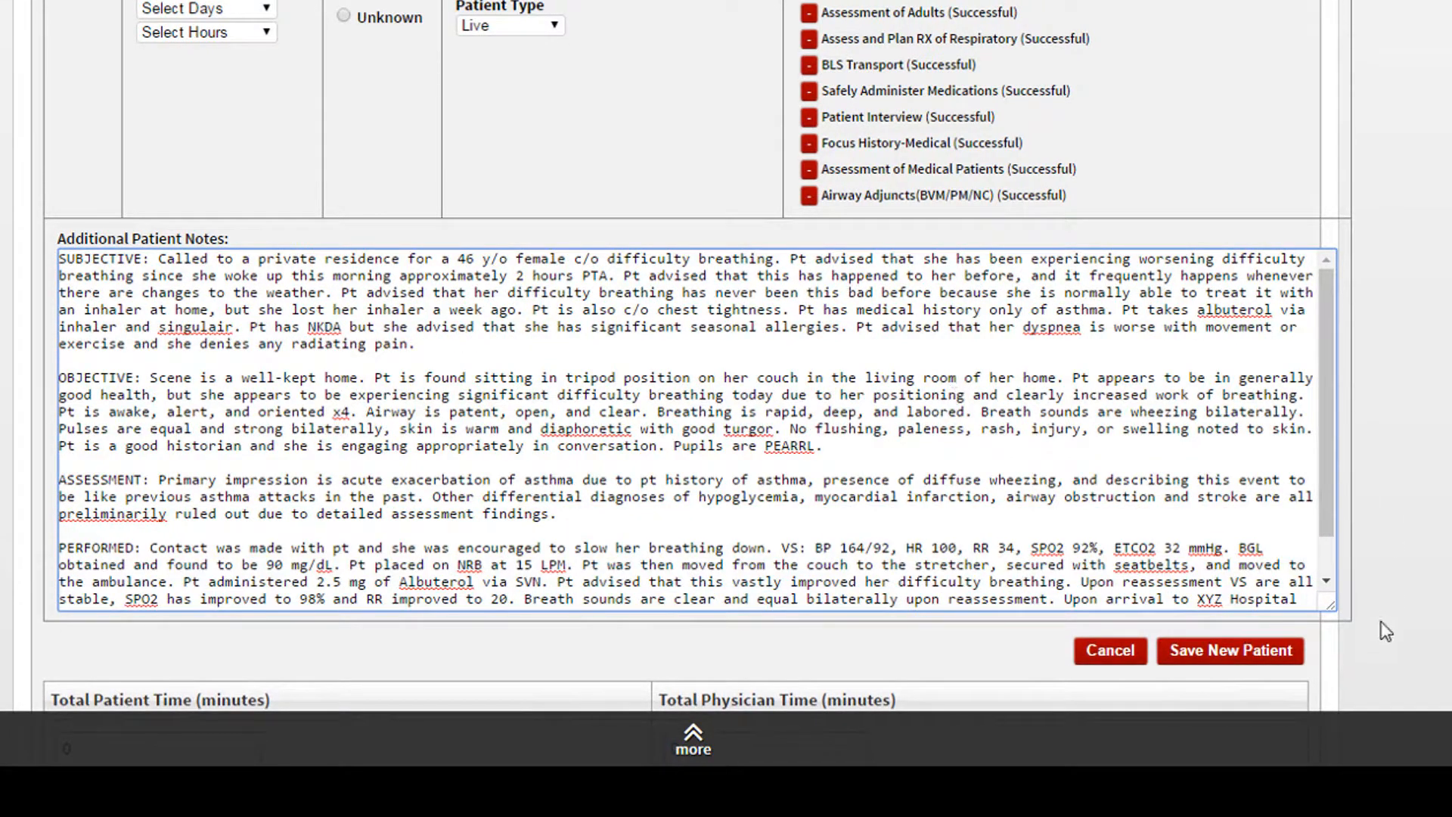
{"action": "left_click_drag", "start_coordinate": [1332, 608], "coordinate": [1363, 664]}
{"action": "scroll", "coordinate": [696, 355], "scroll_direction": "down", "scroll_amount": 3}
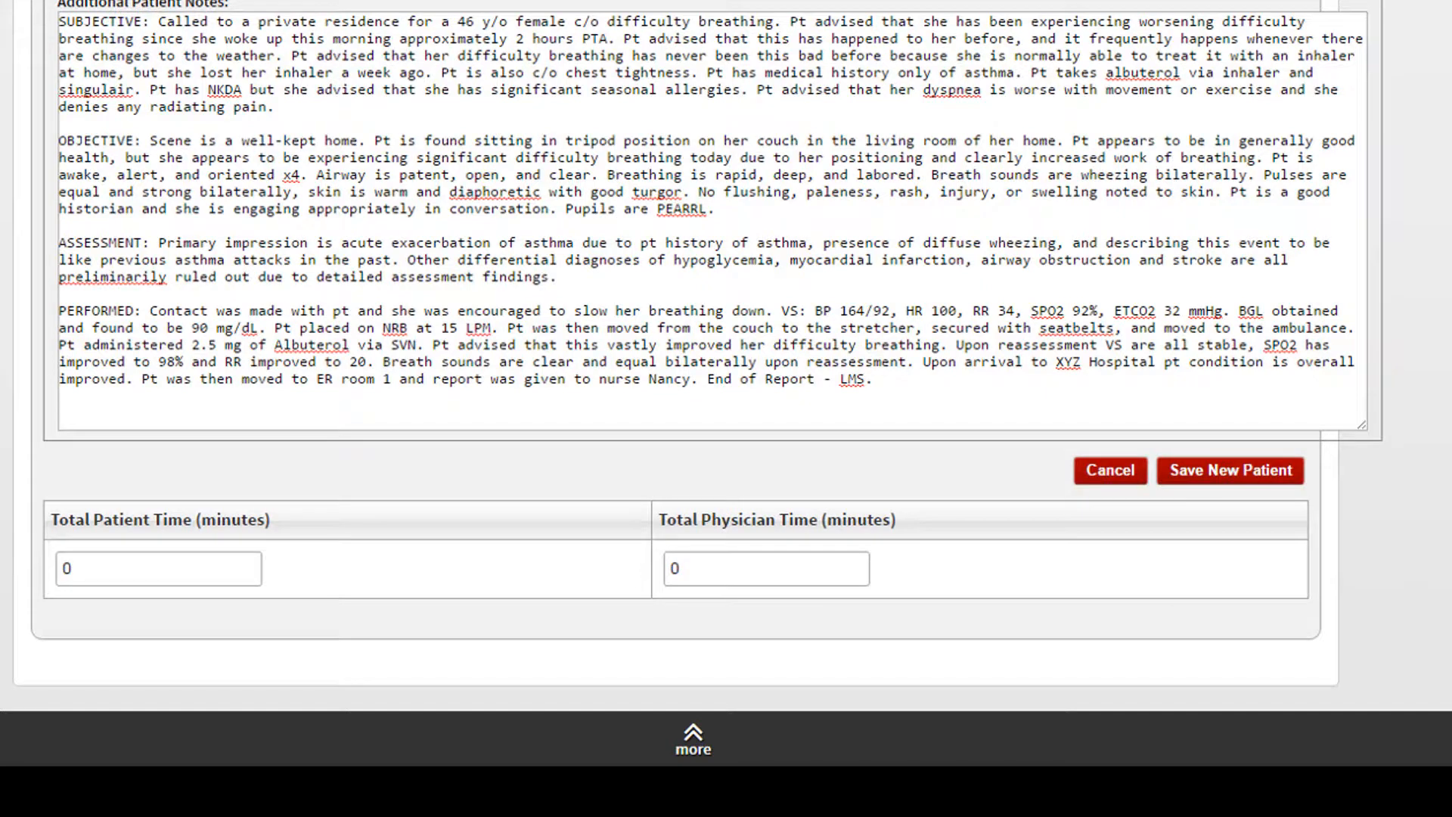
{"action": "left_click", "coordinate": [1261, 485]}
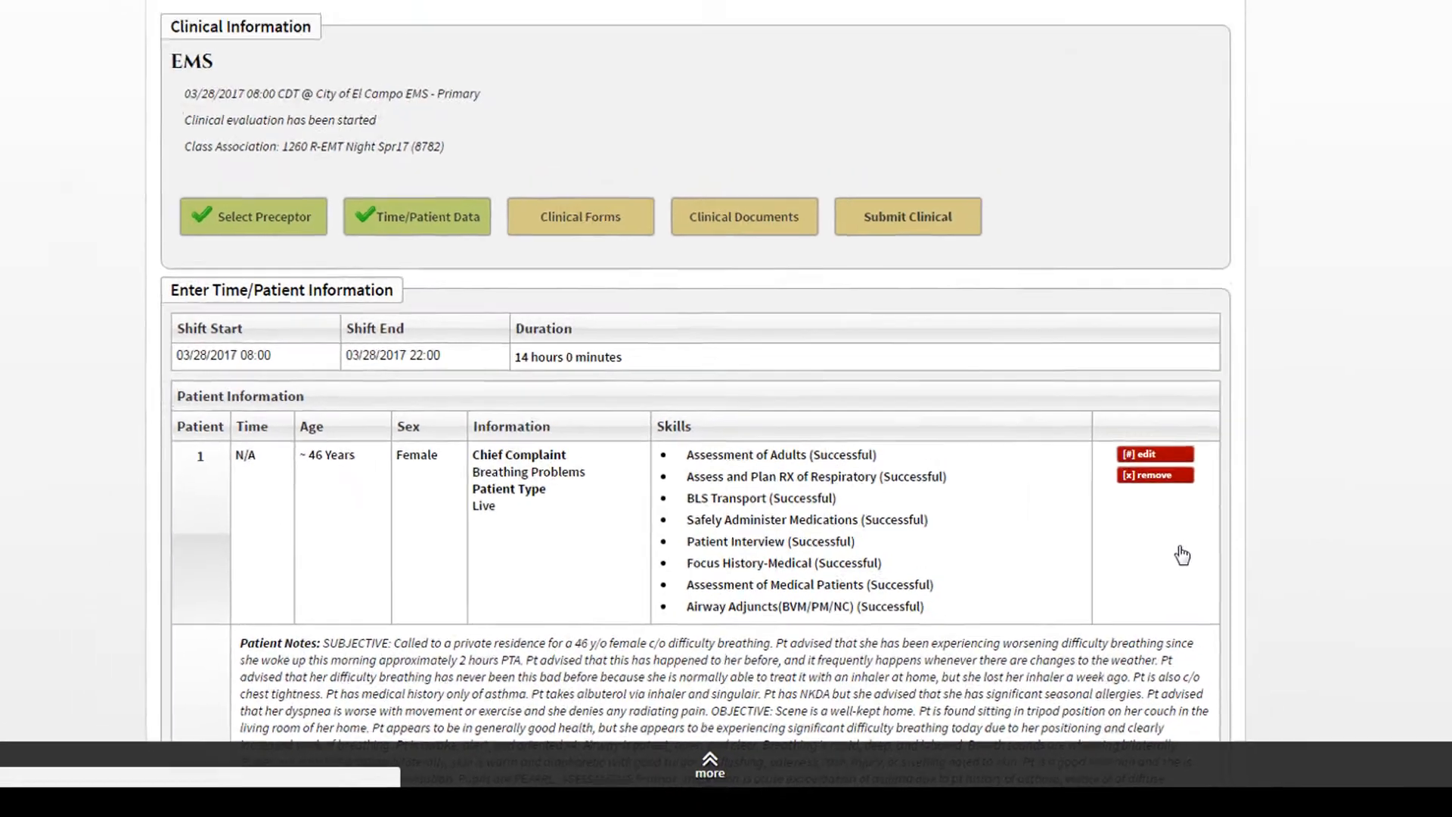
- Open the Site/Preceptor Evaluation from the clinical forms of the EMS clinical
{"action": "scroll", "coordinate": [821, 533], "scroll_direction": "down", "scroll_amount": 5}
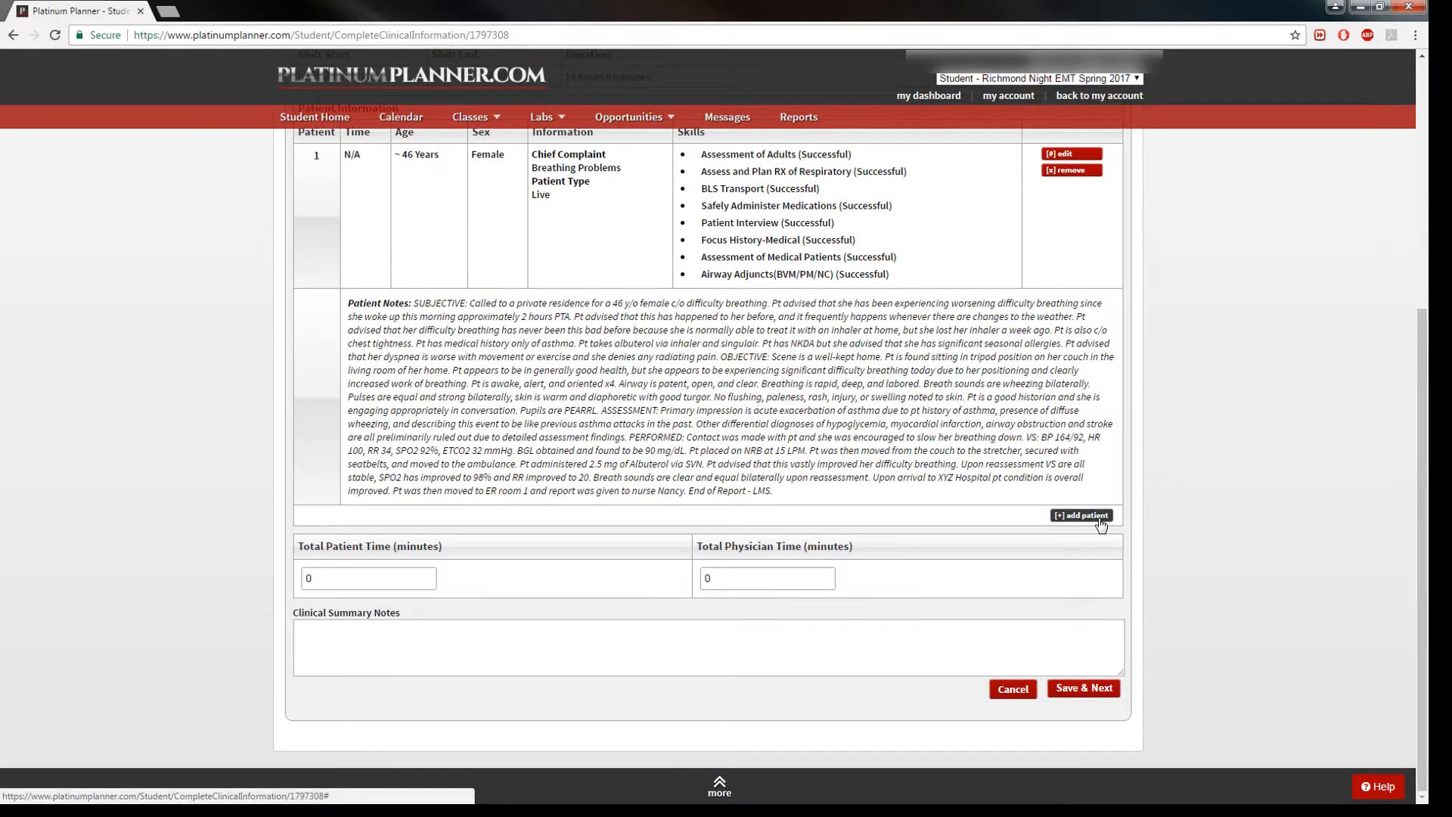
{"action": "scroll", "coordinate": [1099, 525], "scroll_direction": "up", "scroll_amount": 4}
{"action": "scroll", "coordinate": [1100, 525], "scroll_direction": "up", "scroll_amount": 2}
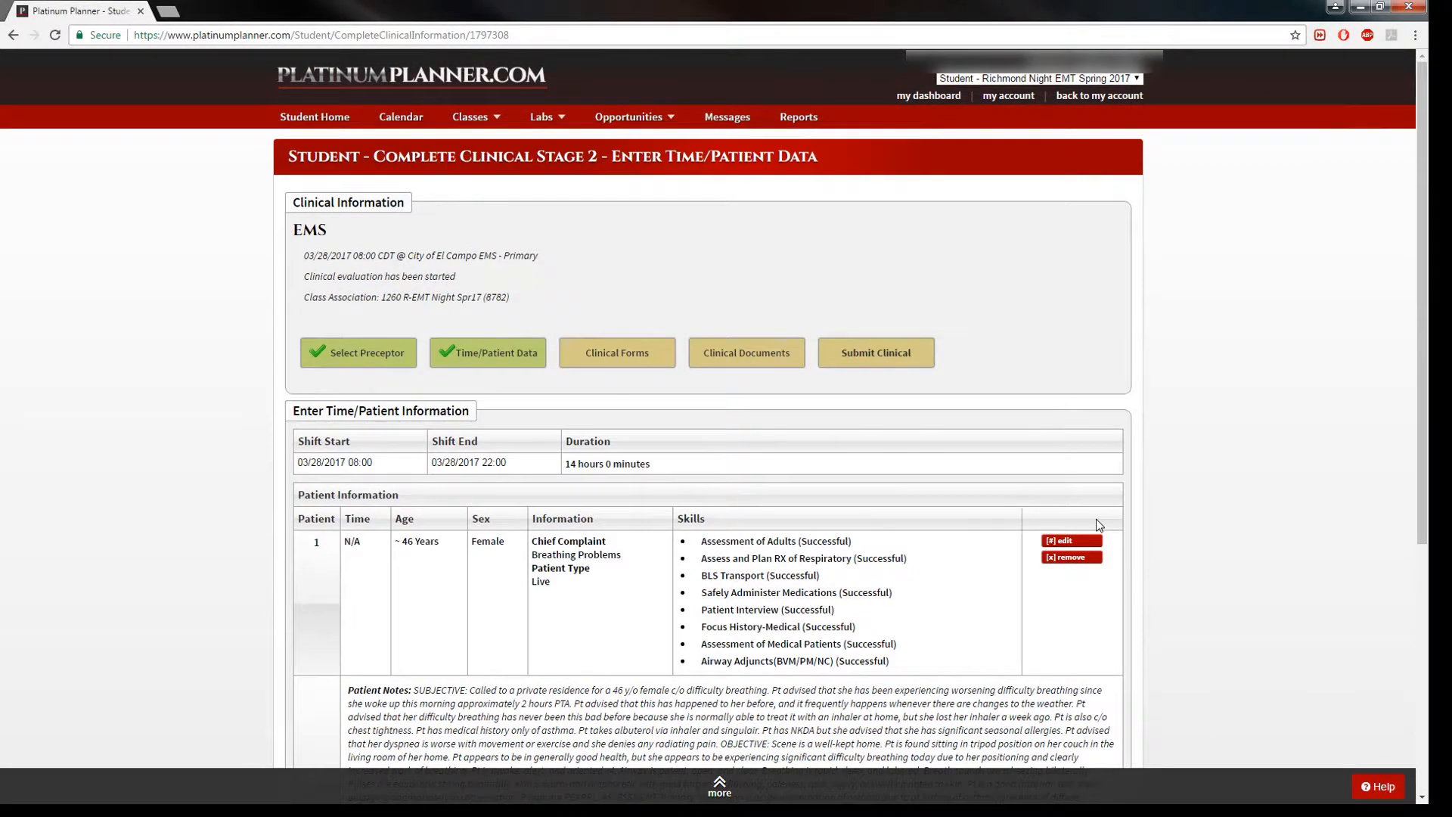
{"action": "left_click", "coordinate": [619, 357]}
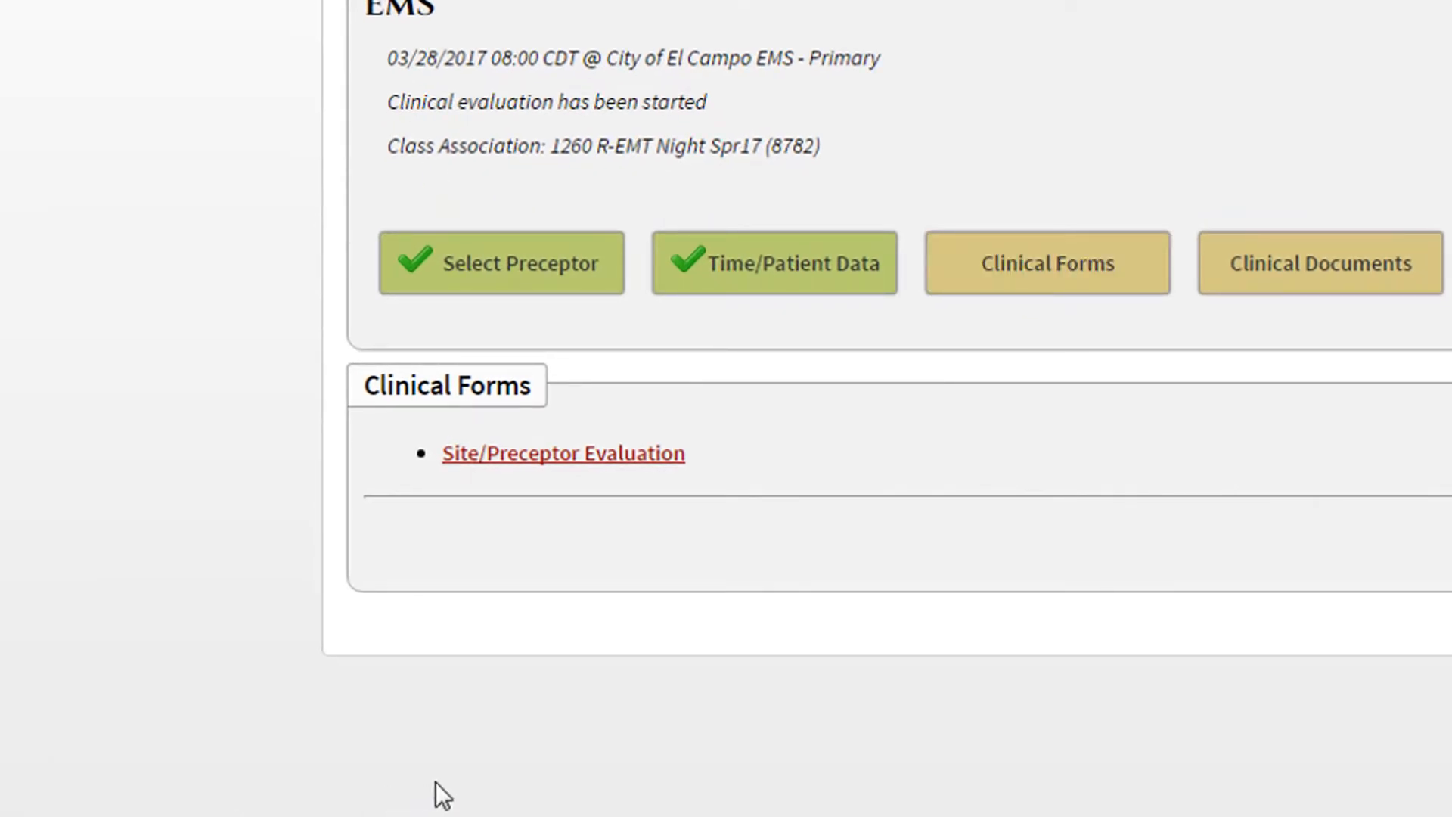
{"action": "left_click", "coordinate": [628, 462]}
{"action": "left_click", "coordinate": [624, 457]}
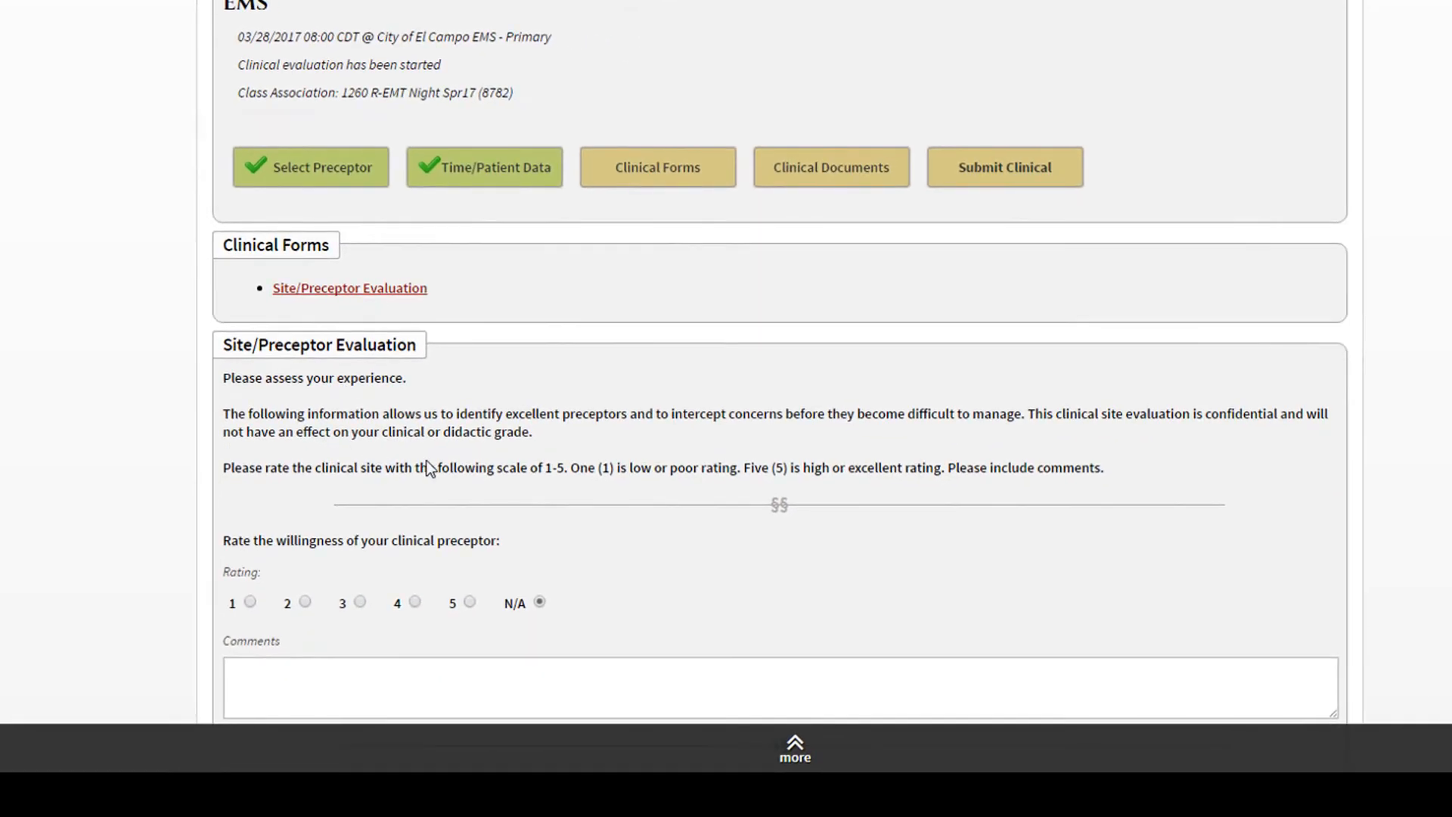
- Examine the rating, comment and open questions throughout the Site/Preceptor Evaluation form
{"action": "scroll", "coordinate": [543, 452], "scroll_direction": "down", "scroll_amount": 5}
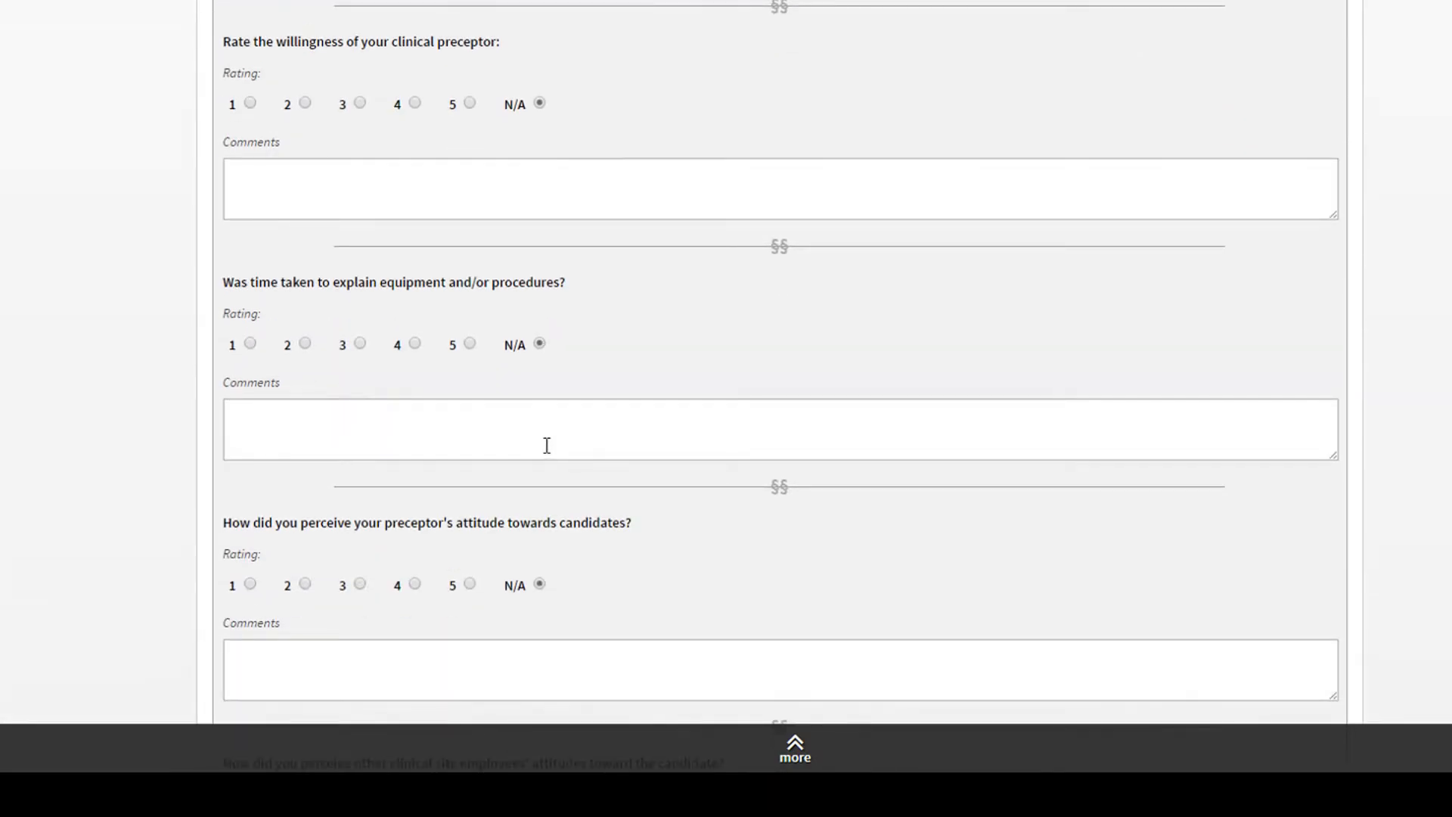
{"action": "scroll", "coordinate": [546, 445], "scroll_direction": "down", "scroll_amount": 6}
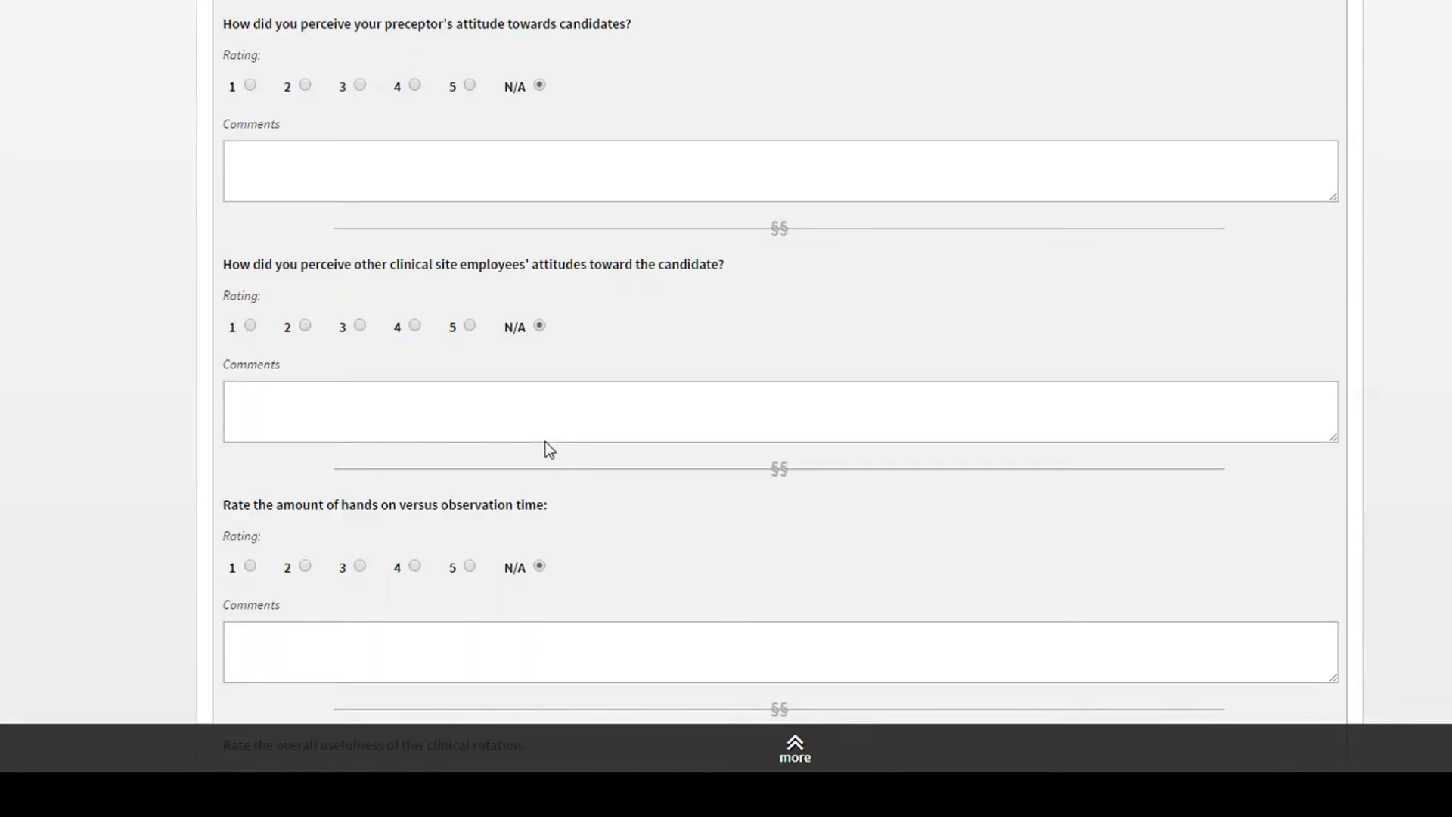
{"action": "scroll", "coordinate": [546, 443], "scroll_direction": "down", "scroll_amount": 6}
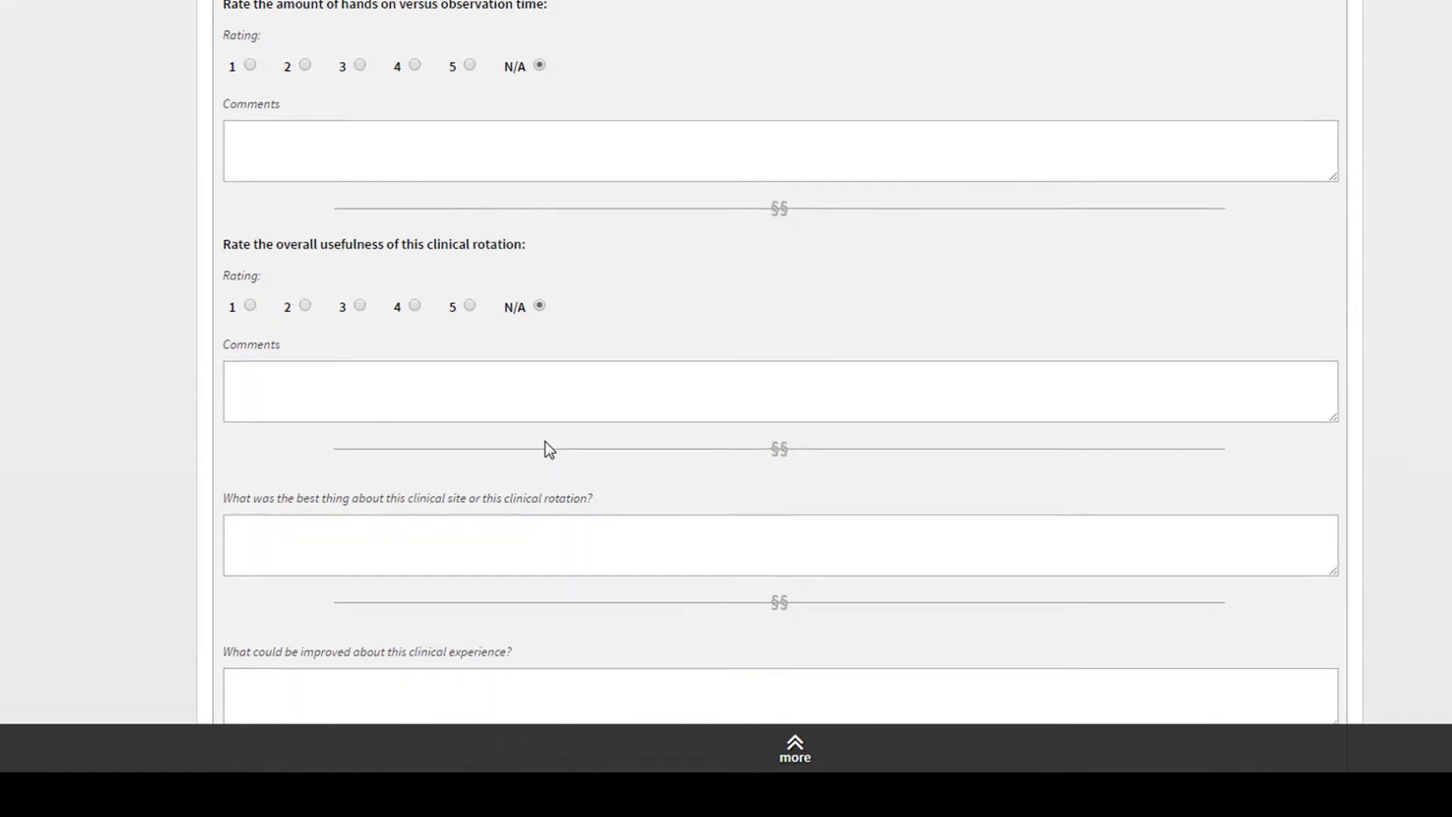
{"action": "scroll", "coordinate": [547, 450], "scroll_direction": "down", "scroll_amount": 6}
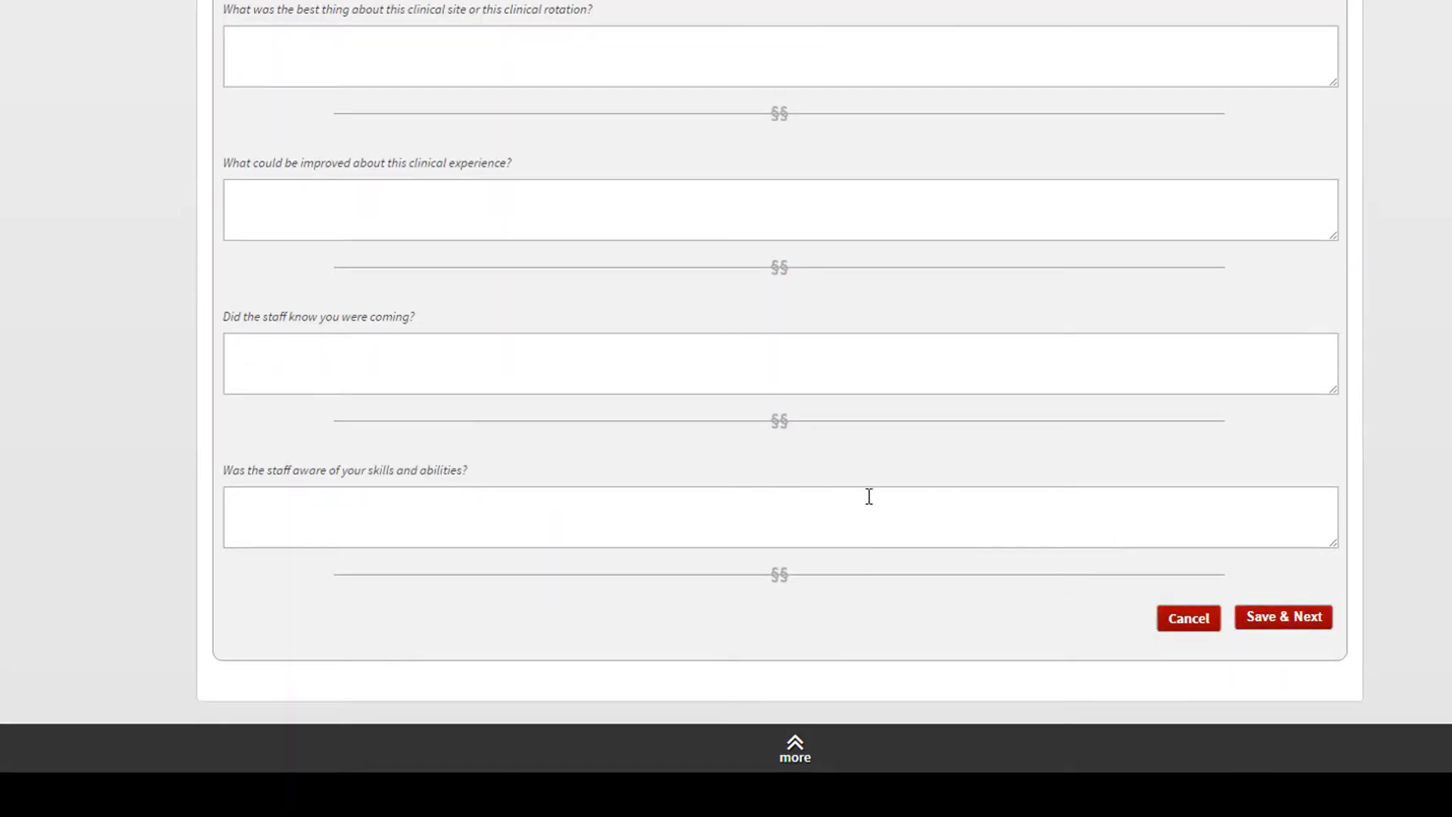
{"action": "scroll", "coordinate": [808, 500], "scroll_direction": "up", "scroll_amount": 15}
{"action": "scroll", "coordinate": [775, 490], "scroll_direction": "down", "scroll_amount": 8}
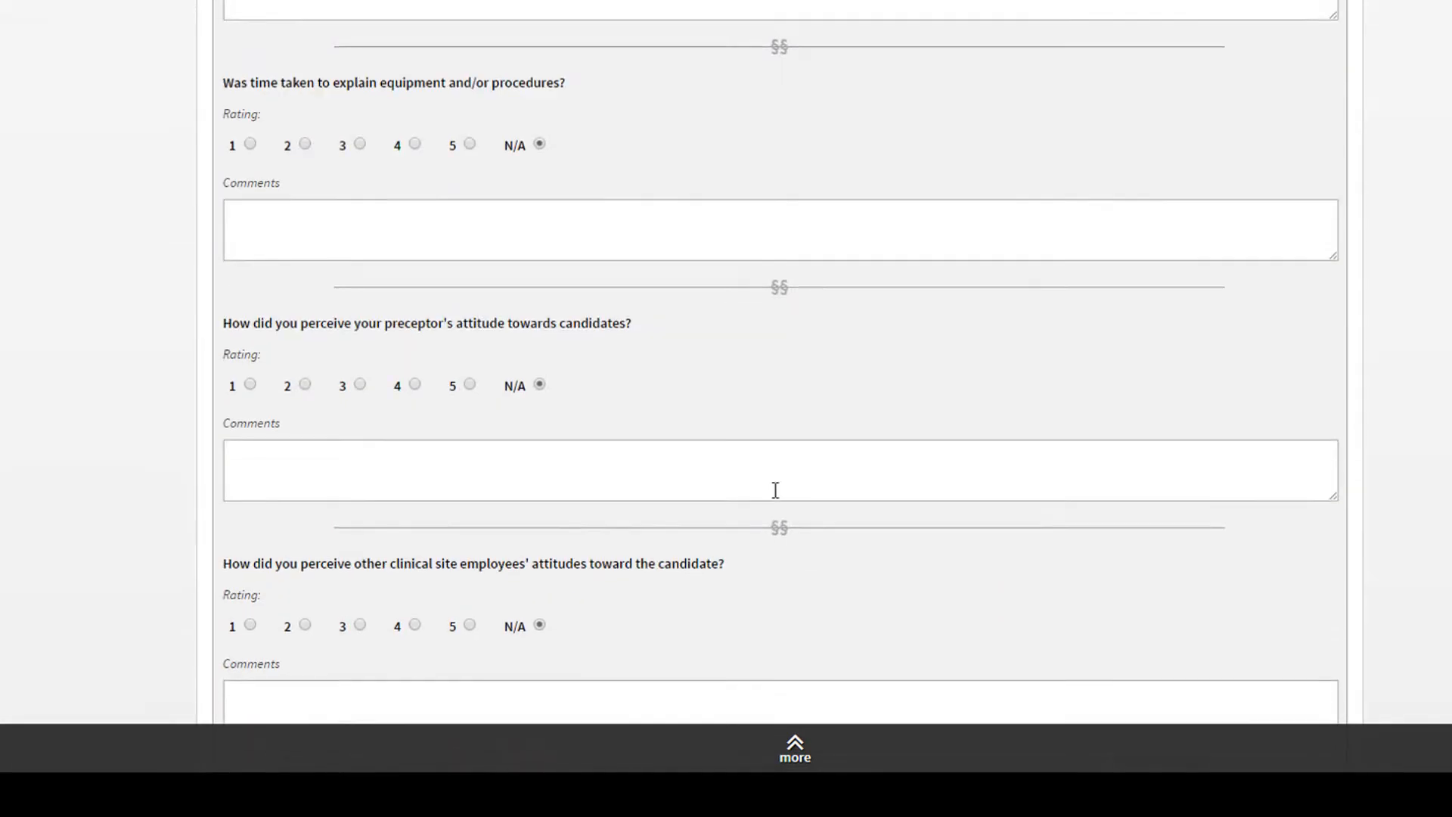
{"action": "scroll", "coordinate": [775, 490], "scroll_direction": "up", "scroll_amount": 4}
{"action": "scroll", "coordinate": [578, 445], "scroll_direction": "down", "scroll_amount": 8}
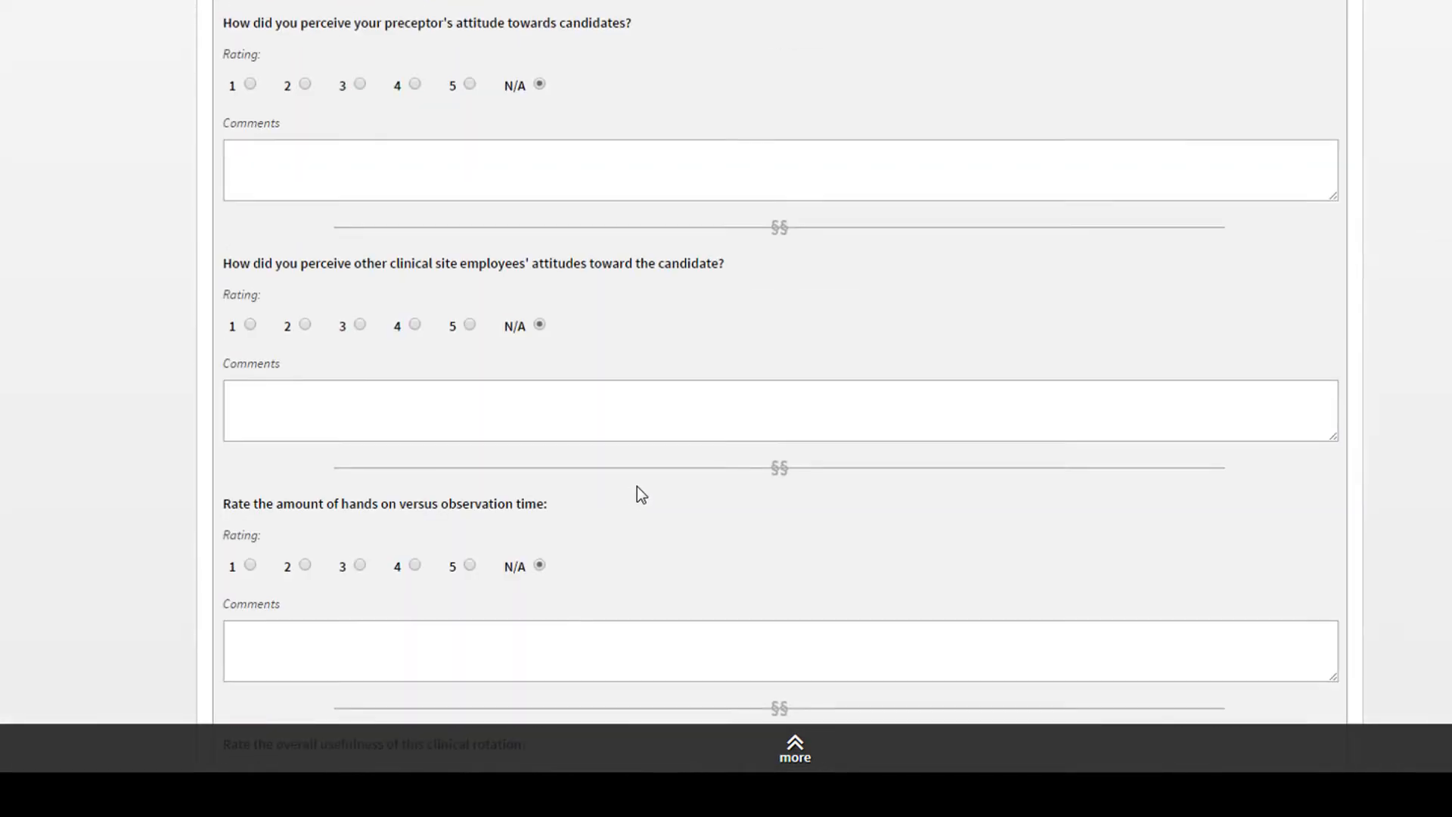
{"action": "scroll", "coordinate": [822, 492], "scroll_direction": "down", "scroll_amount": 13}
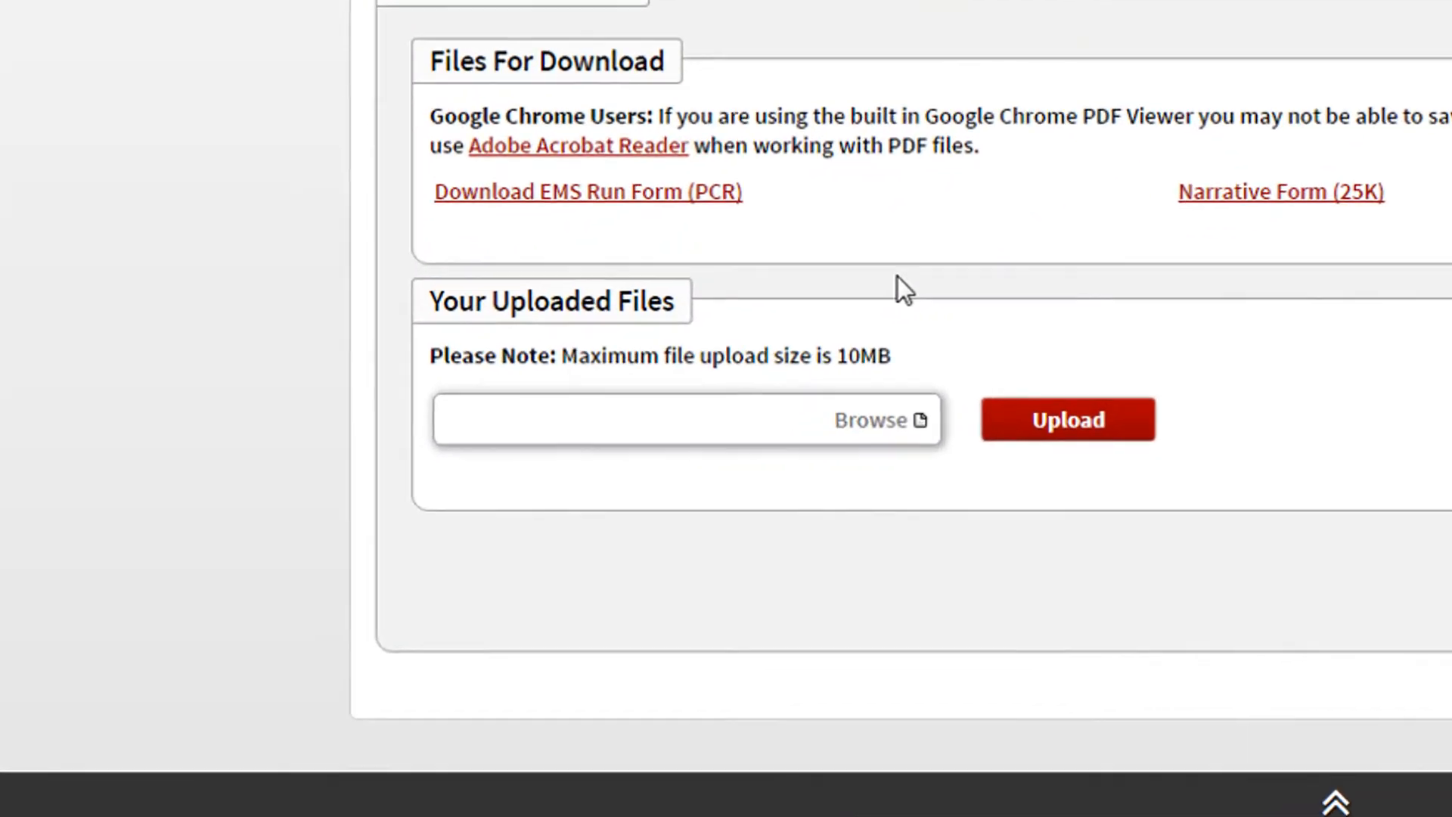
- Upload the file 1.jpg to the clinical documents and save them
{"action": "left_click", "coordinate": [870, 424]}
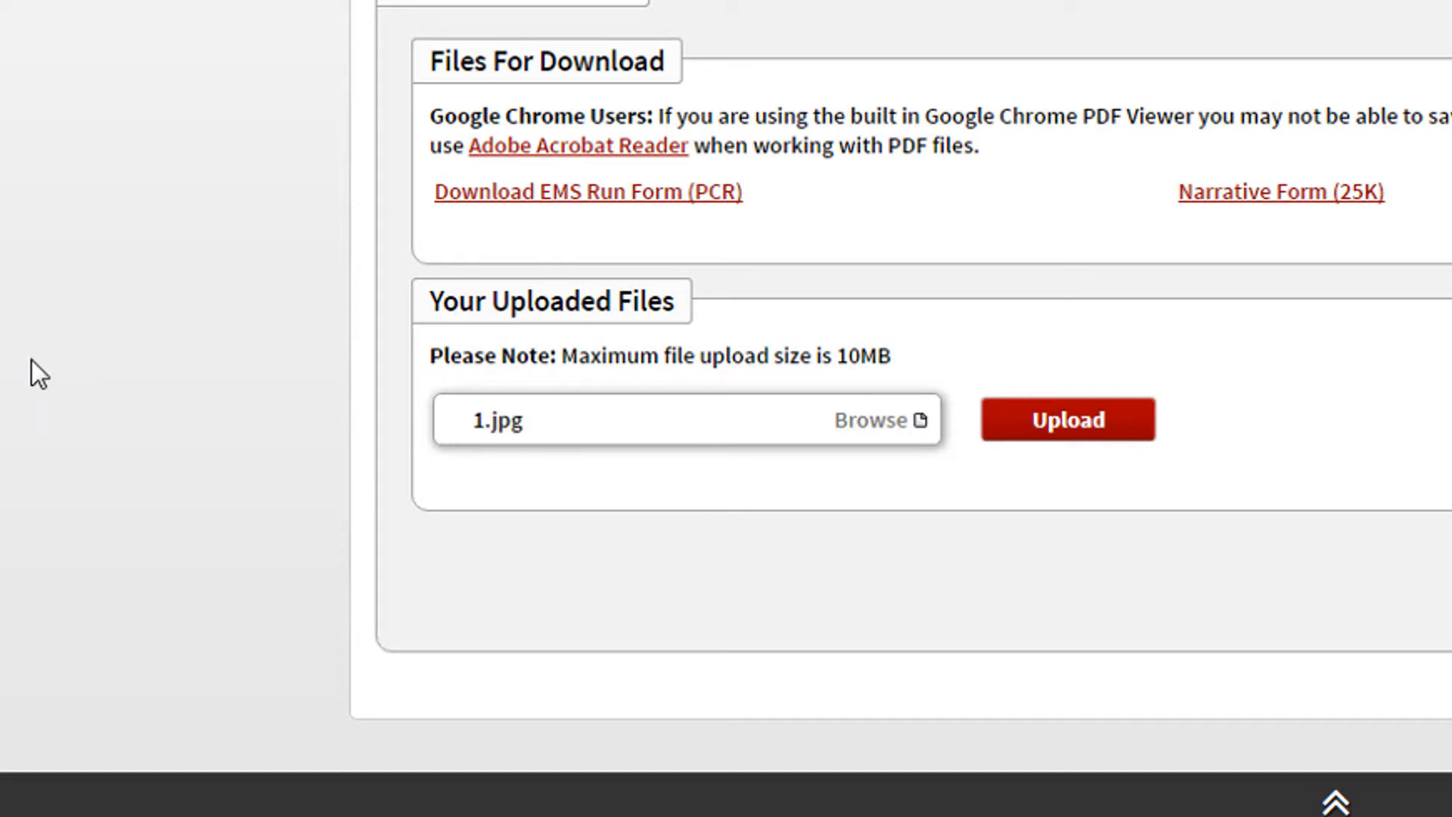
{"action": "left_click", "coordinate": [1116, 436]}
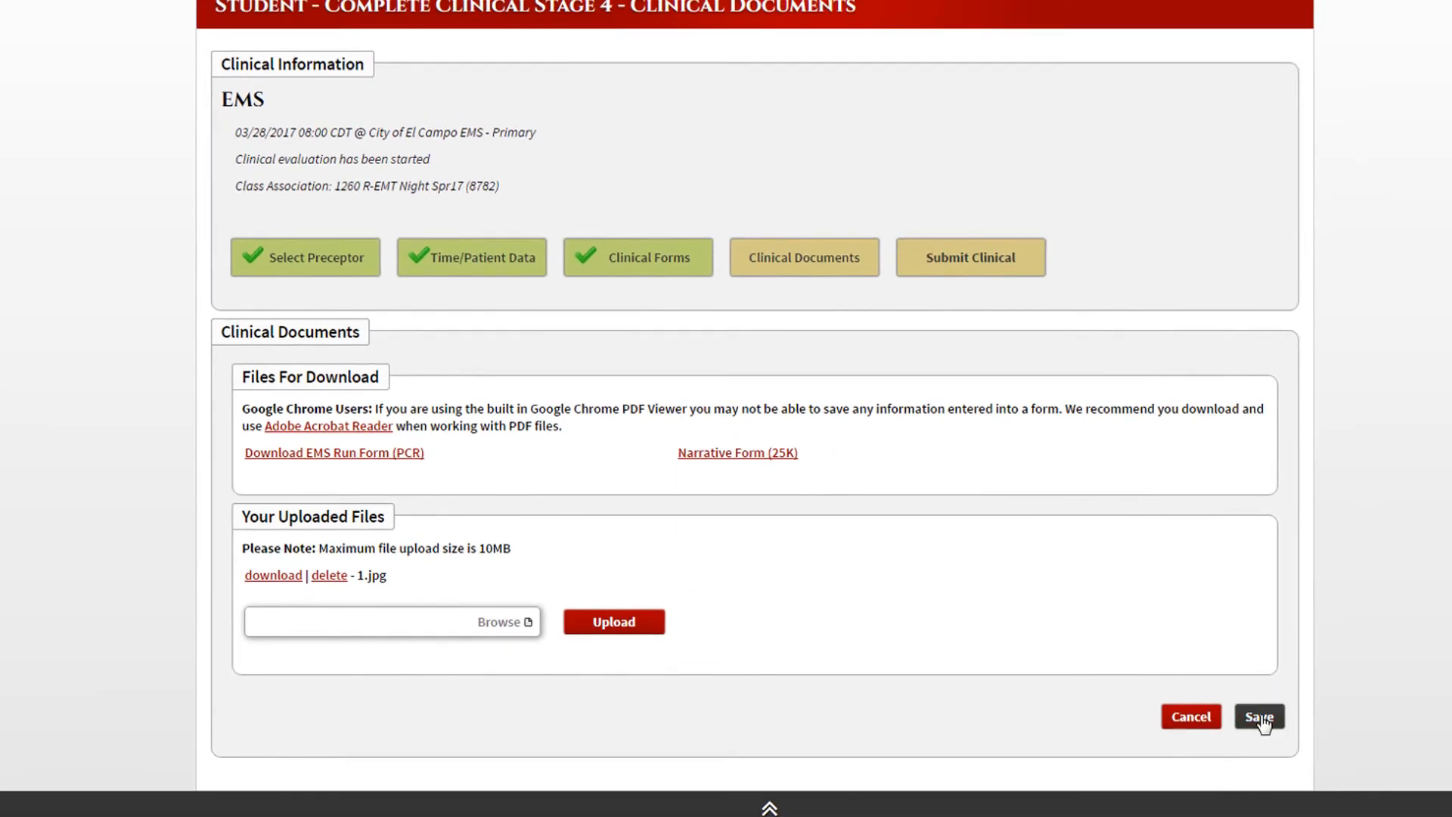
{"action": "left_click", "coordinate": [1260, 718]}
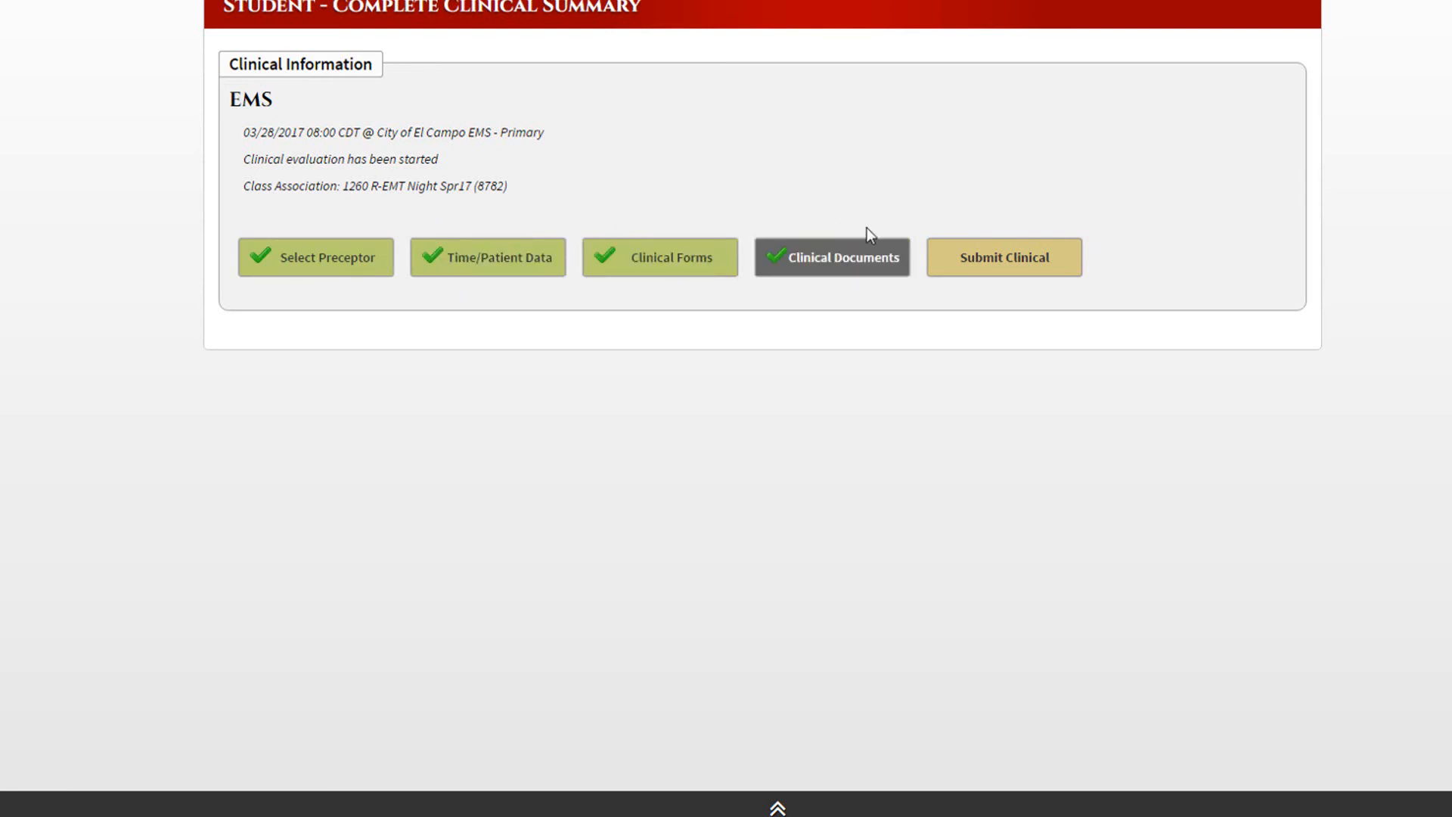
- Submit the completed clinical documentation for the 03/28/2017 EMS clinical
{"action": "left_click", "coordinate": [998, 274]}
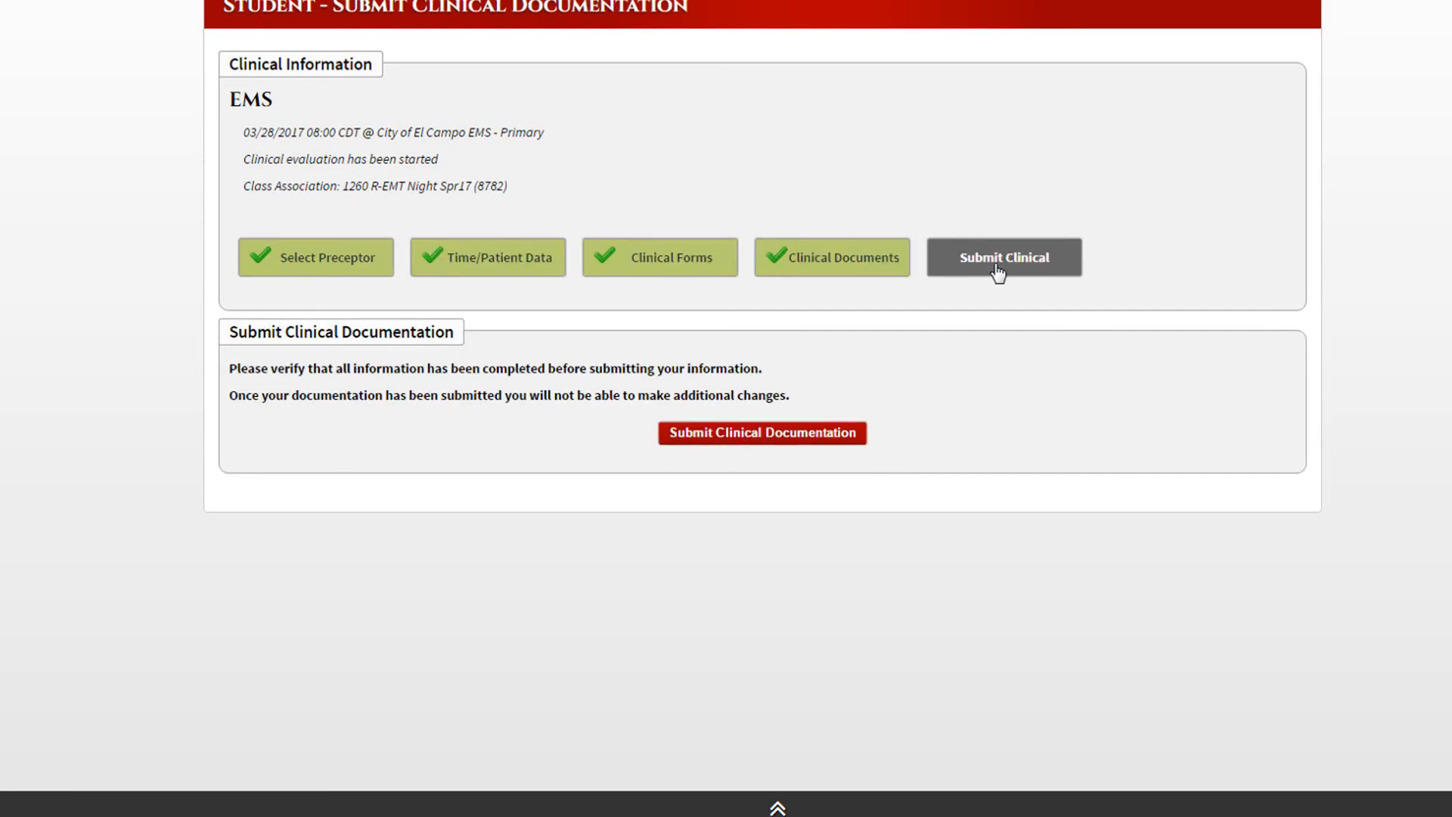
{"action": "left_click", "coordinate": [769, 434]}
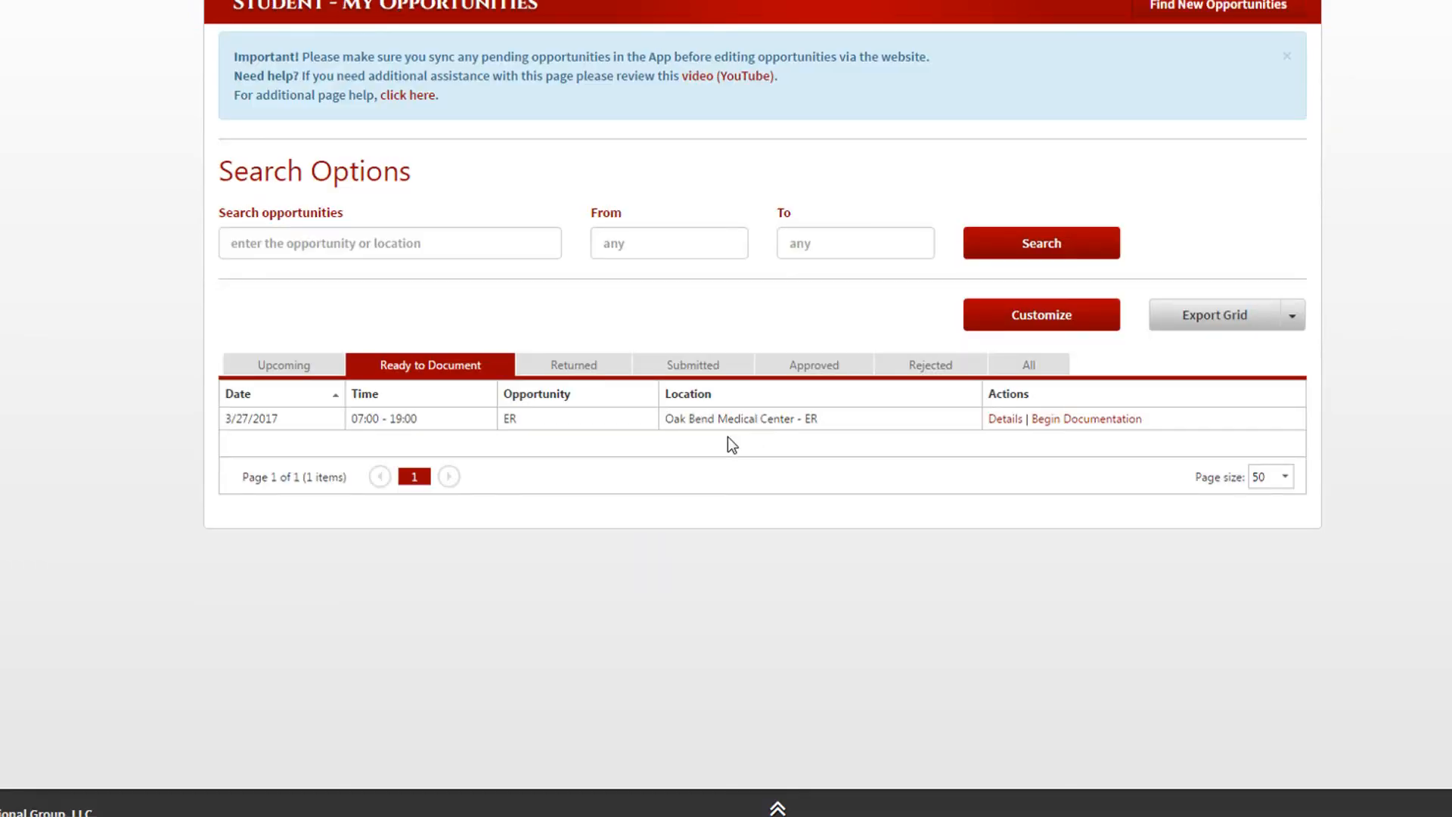